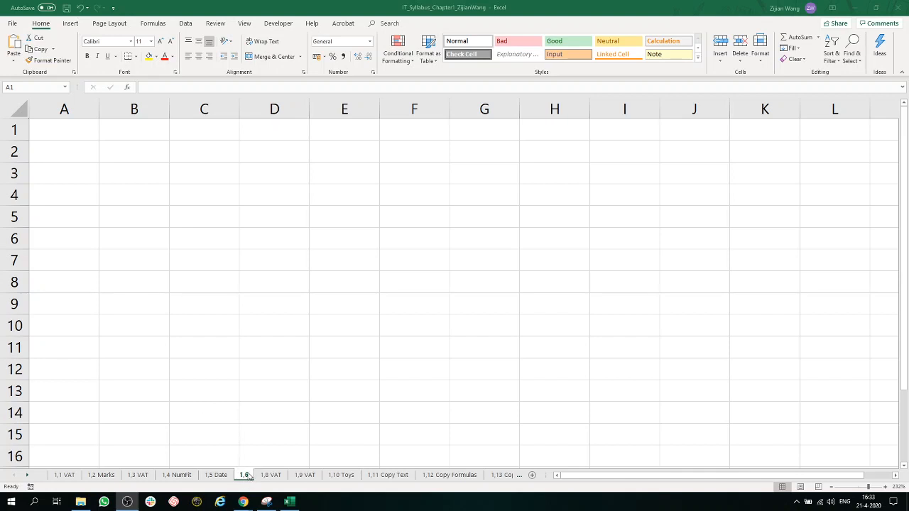
- Enter the title "SALES FIGURES" in cell A1 and fit column A's width to the text
click(73, 131)
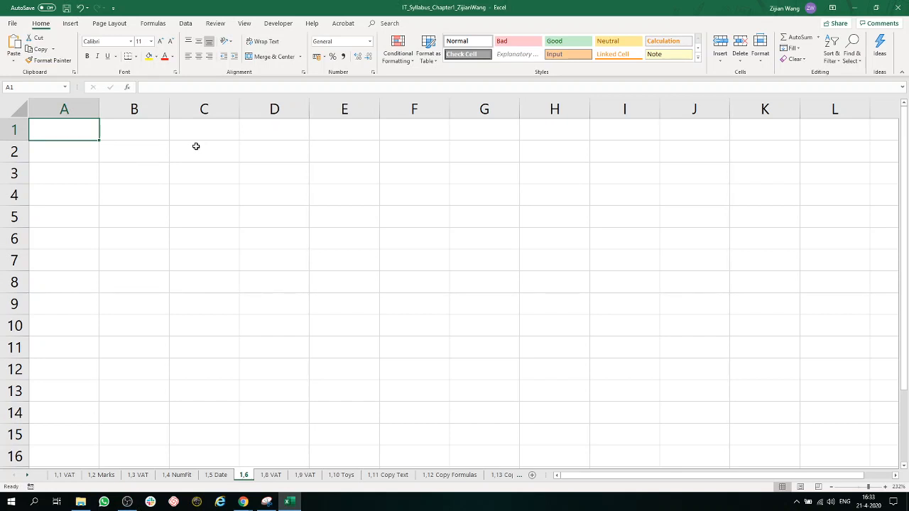
text(Sa)
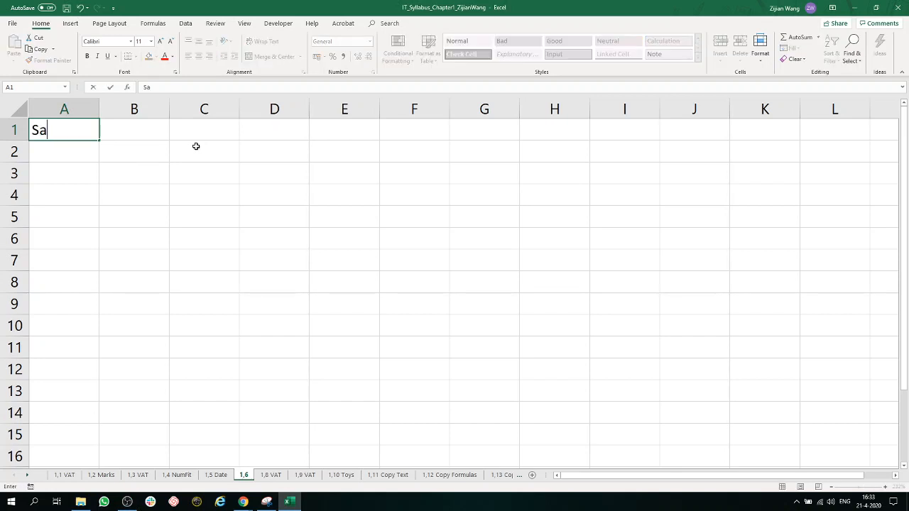
key(BackSpace)
text(ALES FIGURES)
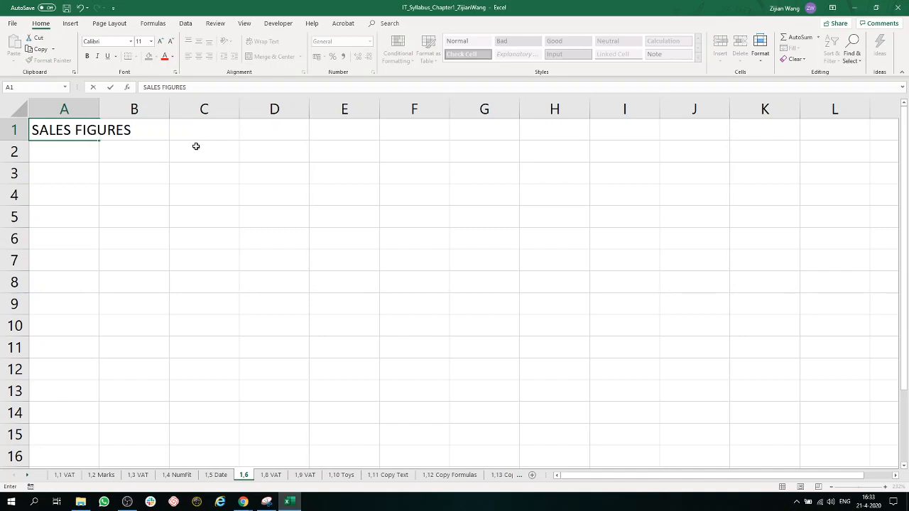
key(Tab)
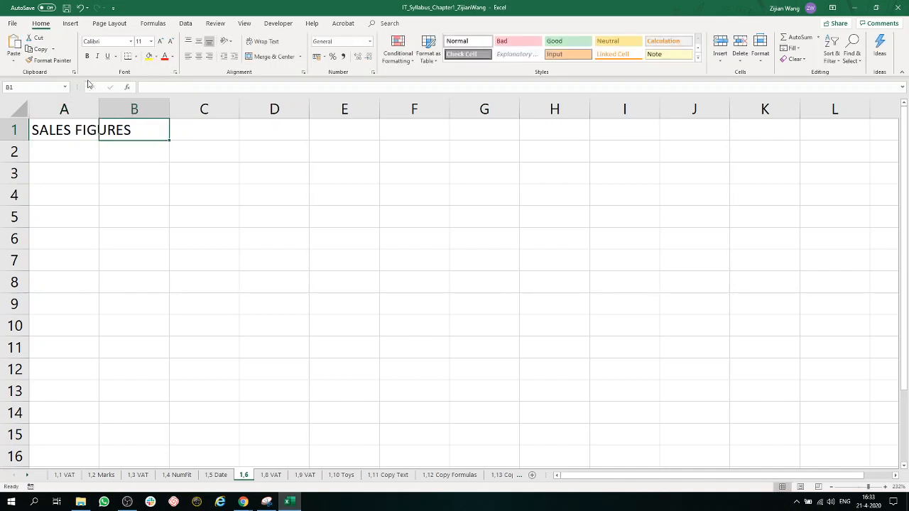
double_click(99, 108)
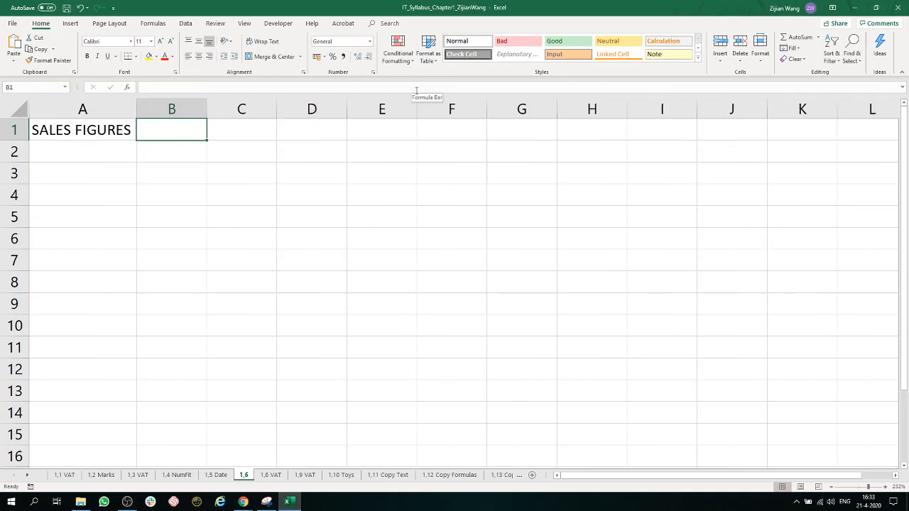
- Enter "3rd MONTH" in cell B1, beside the sales title
text(3rd )
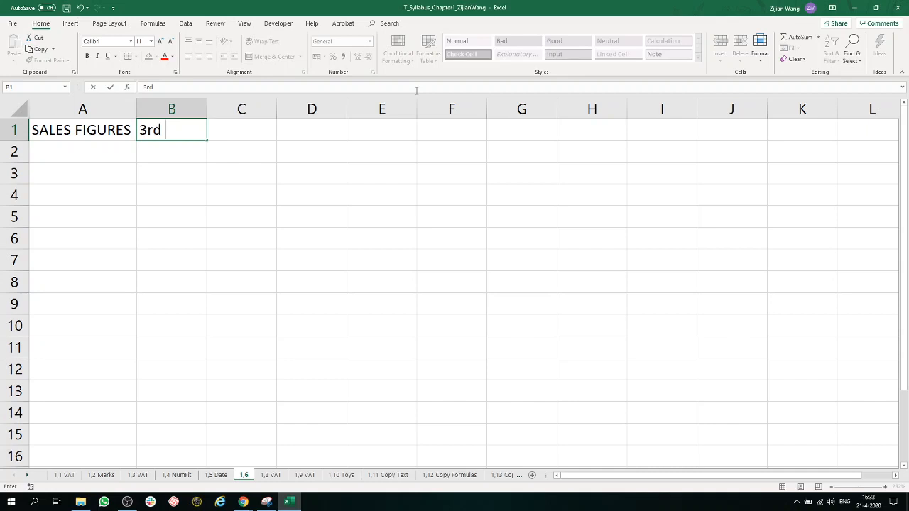
text(MONTH)
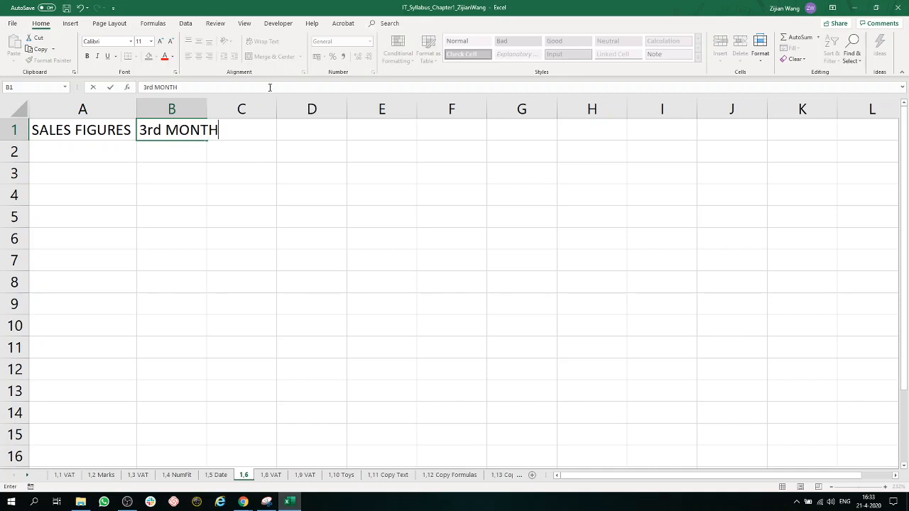
click(306, 133)
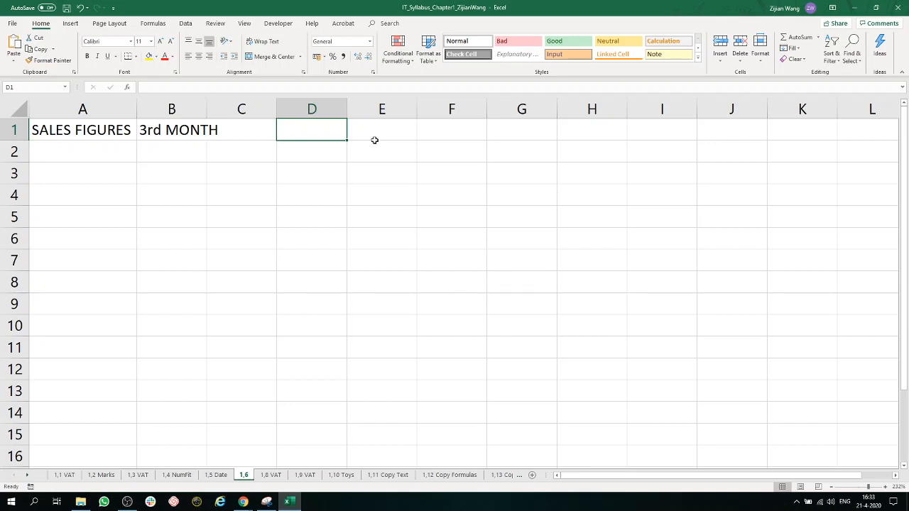
- Enter the label "date of list" in cell D1 and fit column D's width to the text
text(date of )
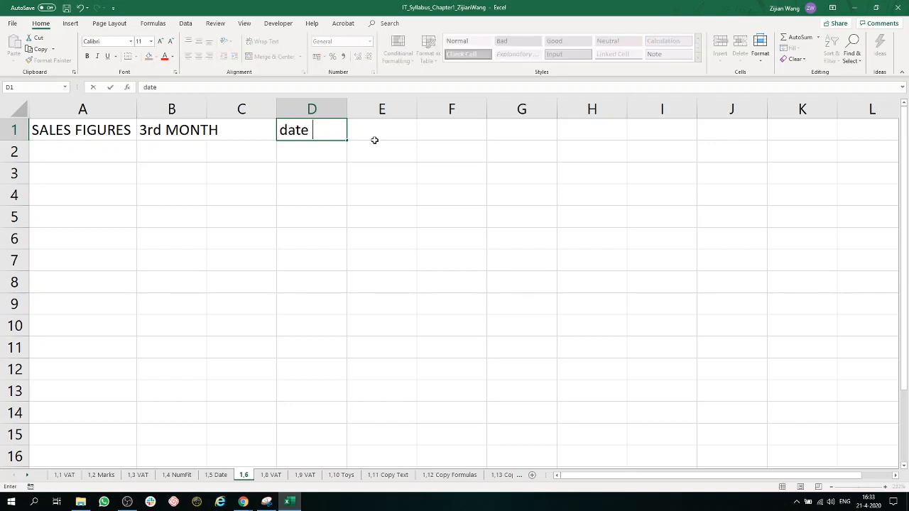
text(list)
click(374, 140)
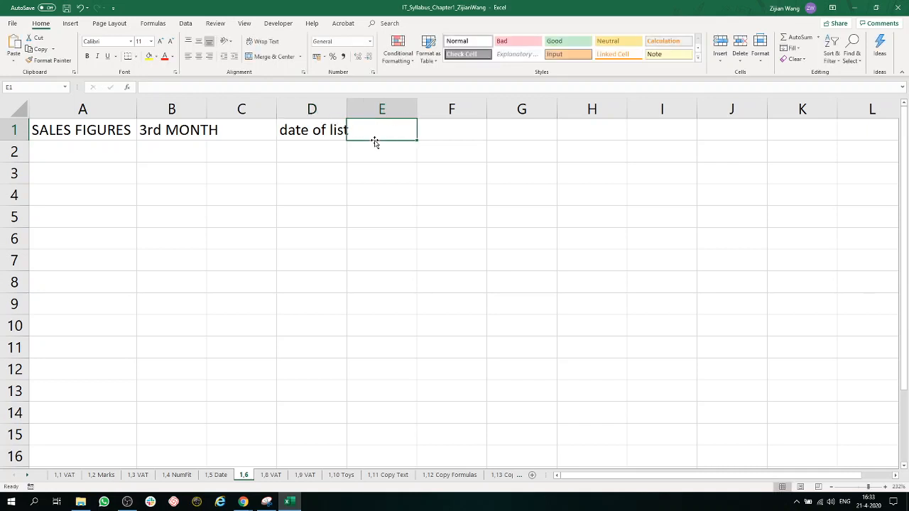
double_click(346, 108)
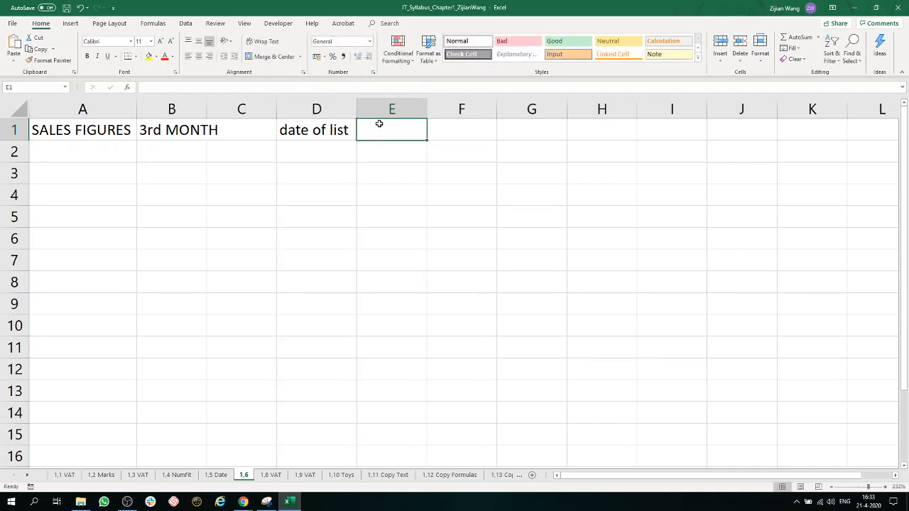
- Enter the date 25/4/97 in cell E1, beside the date of list label
text(25/4)
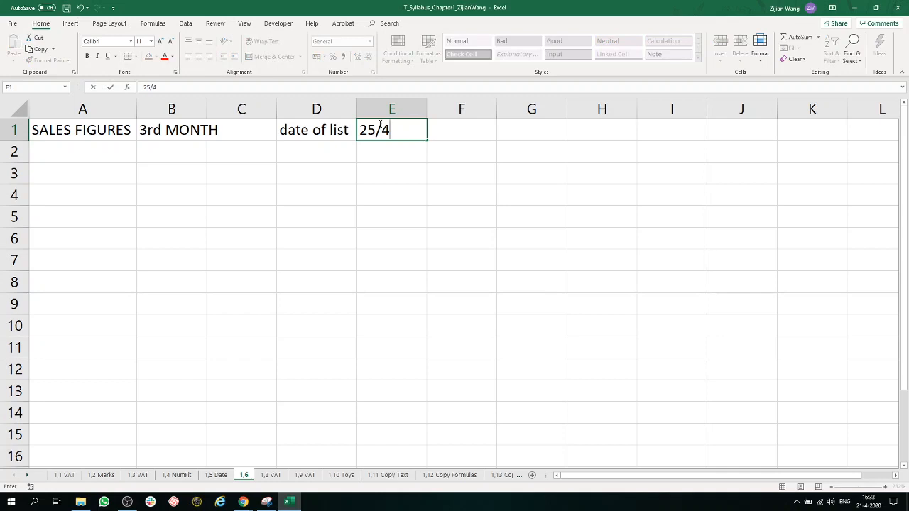
text(/97)
click(294, 162)
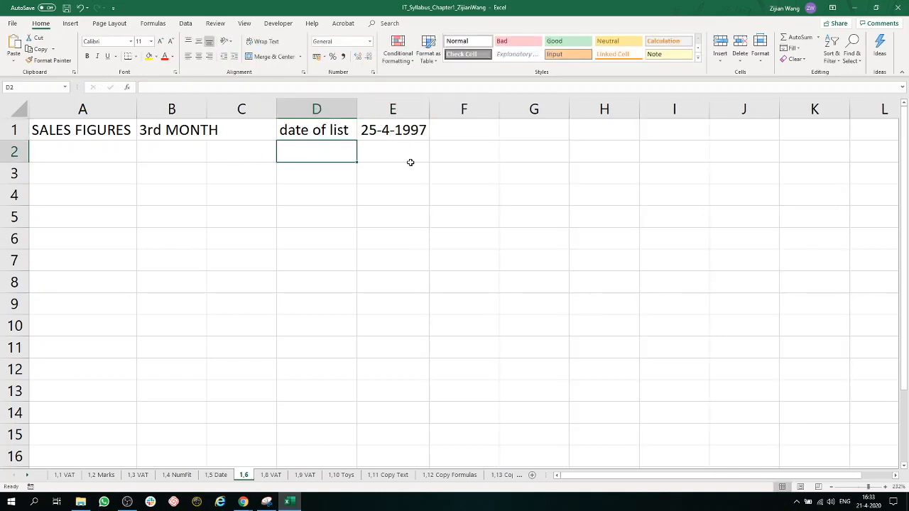
- Format the date in E1 with the second 14-03-12 date type, keeping the Dutch (Netherlands) locale
click(417, 129)
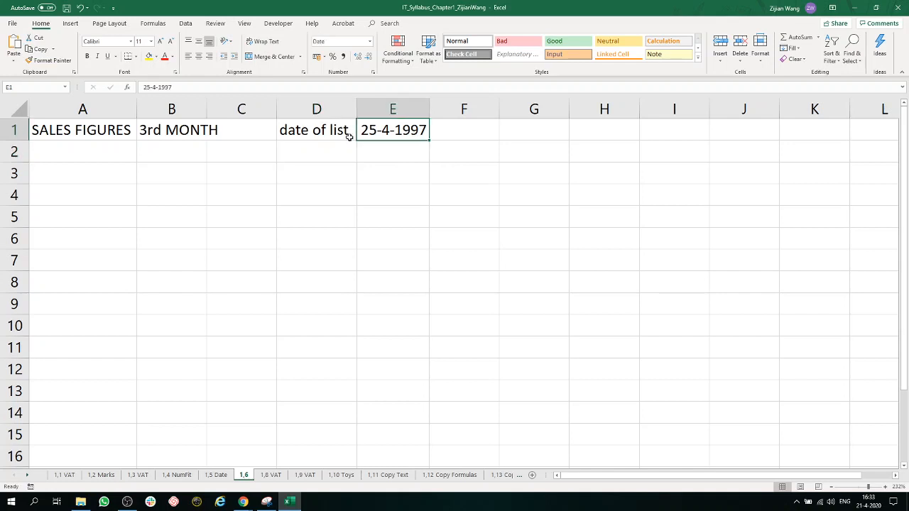
click(369, 41)
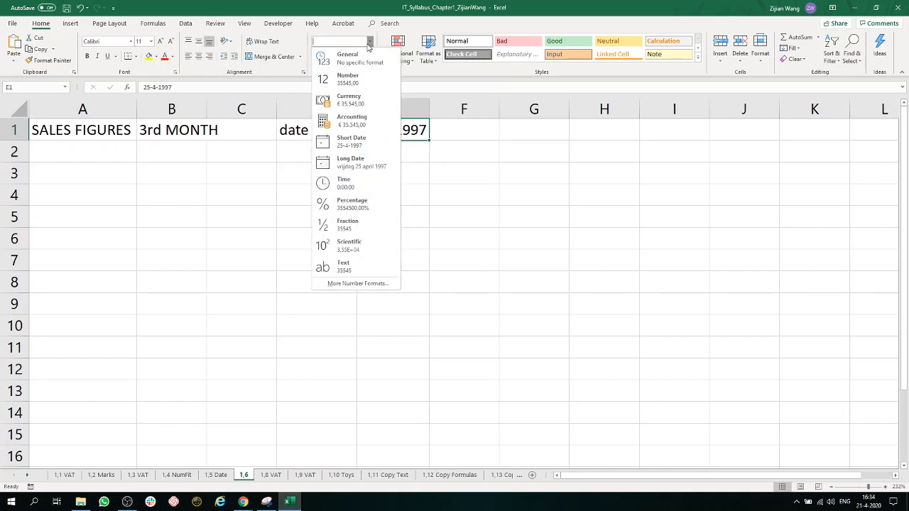
click(369, 285)
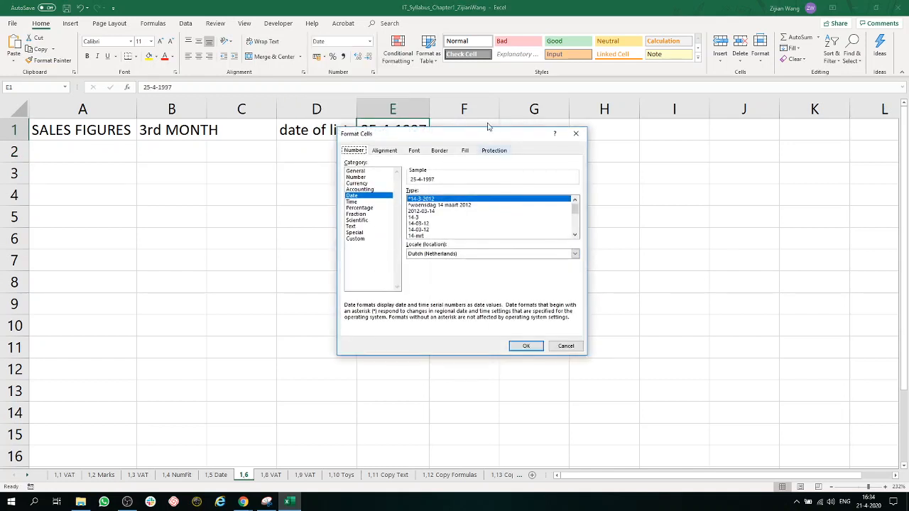
click(431, 224)
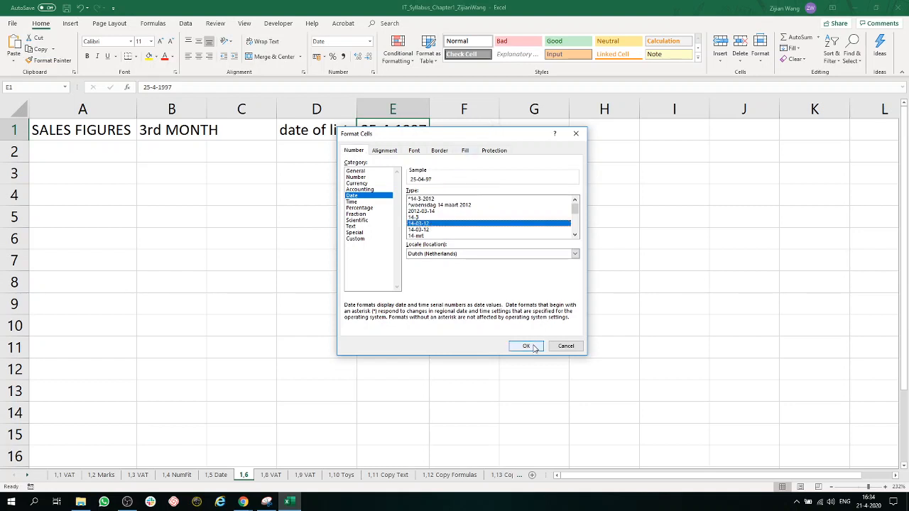
scroll(524, 217, down, 3)
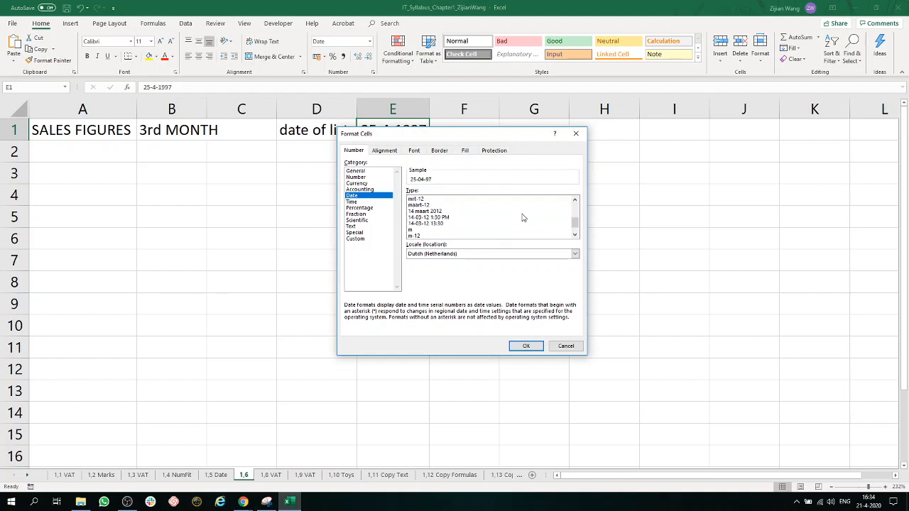
scroll(522, 217, up, 3)
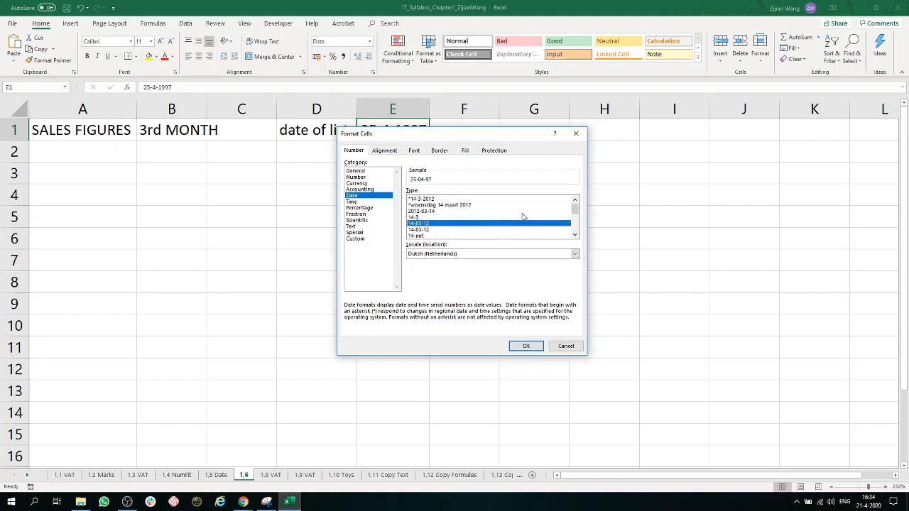
scroll(495, 216, down, 3)
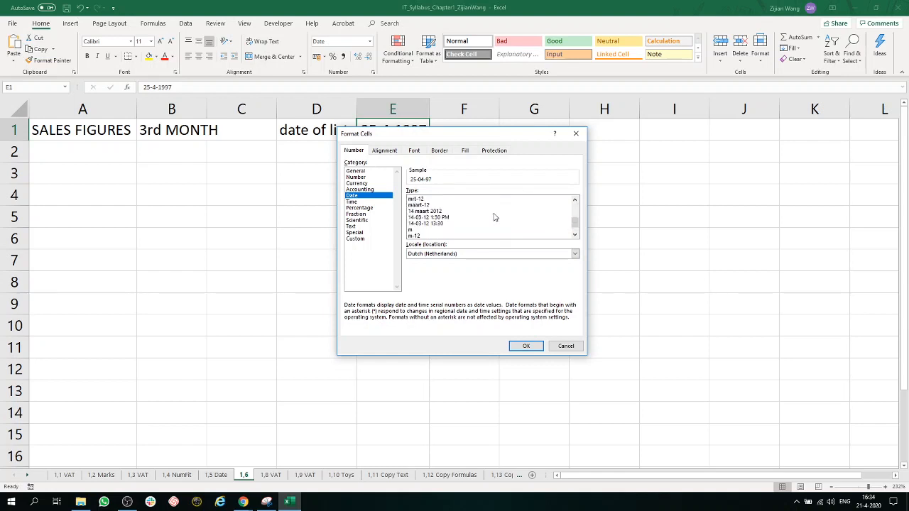
scroll(495, 217, down, 1)
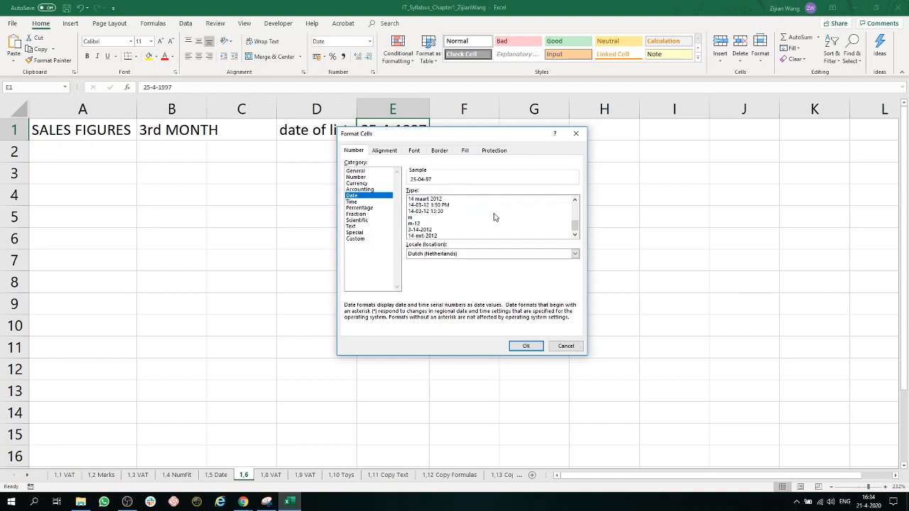
scroll(495, 217, up, 4)
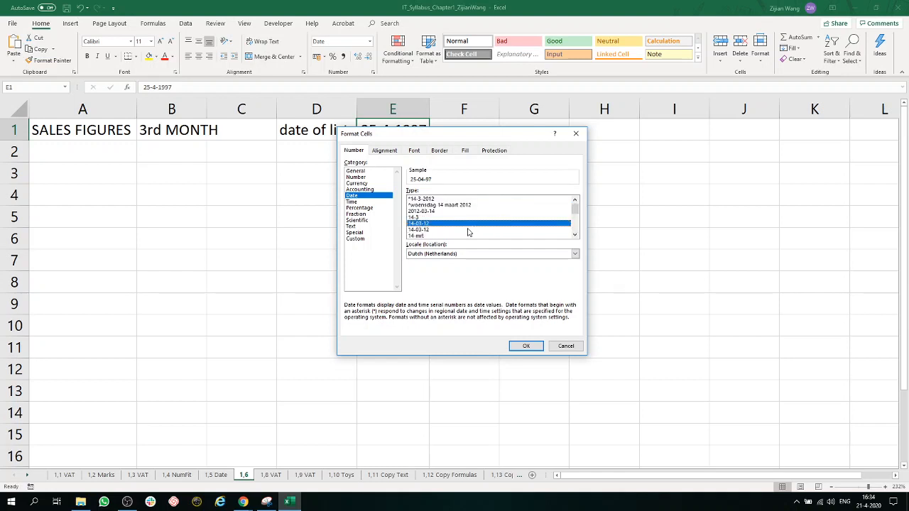
click(469, 230)
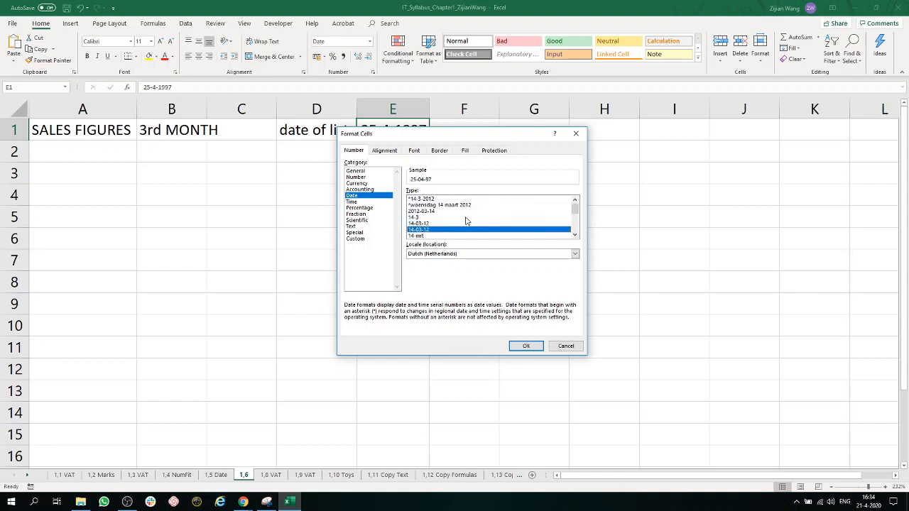
click(526, 346)
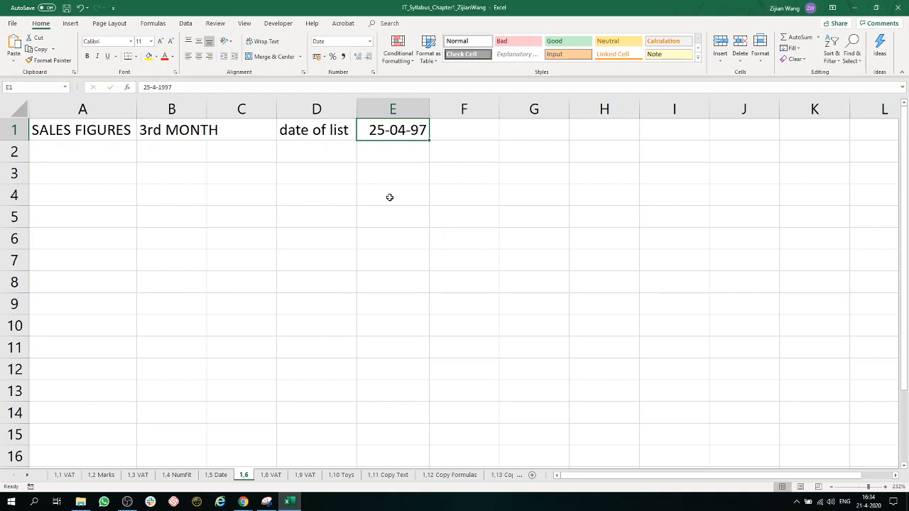
- Enter the column heading "Toy" in A3, with "Humming top" in A4 and "Doll's pram" in A5
click(98, 171)
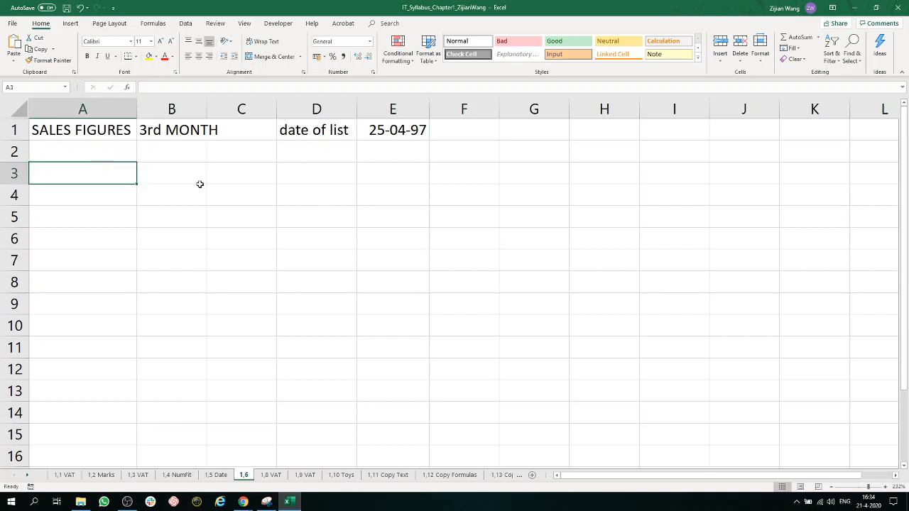
text(Toy)
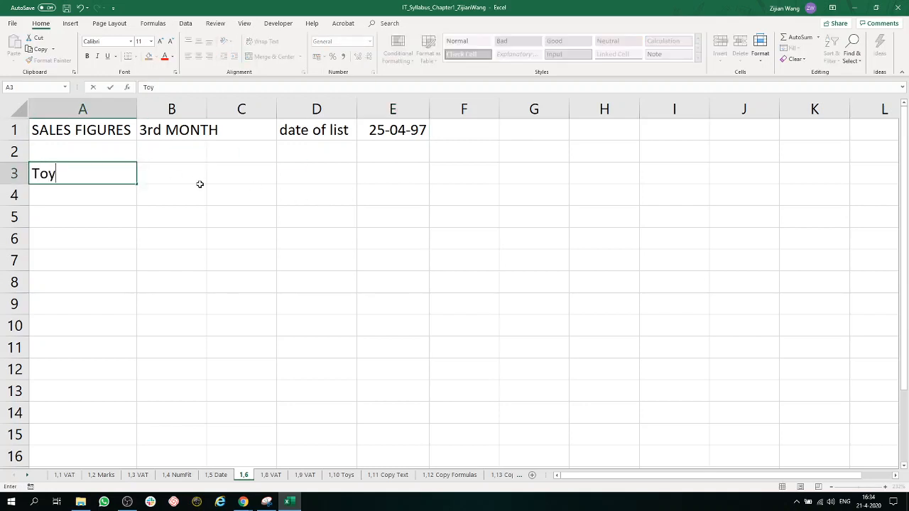
key(Return)
text(H)
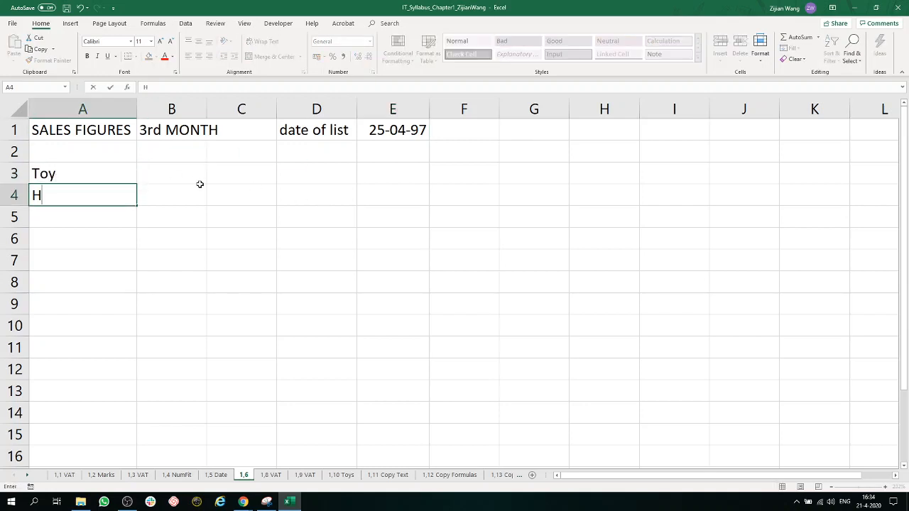
text(umming top)
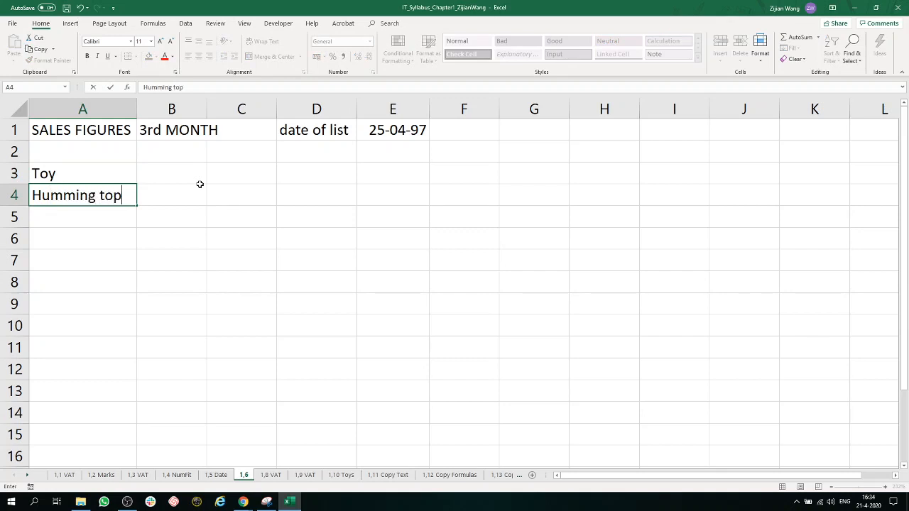
key(Return)
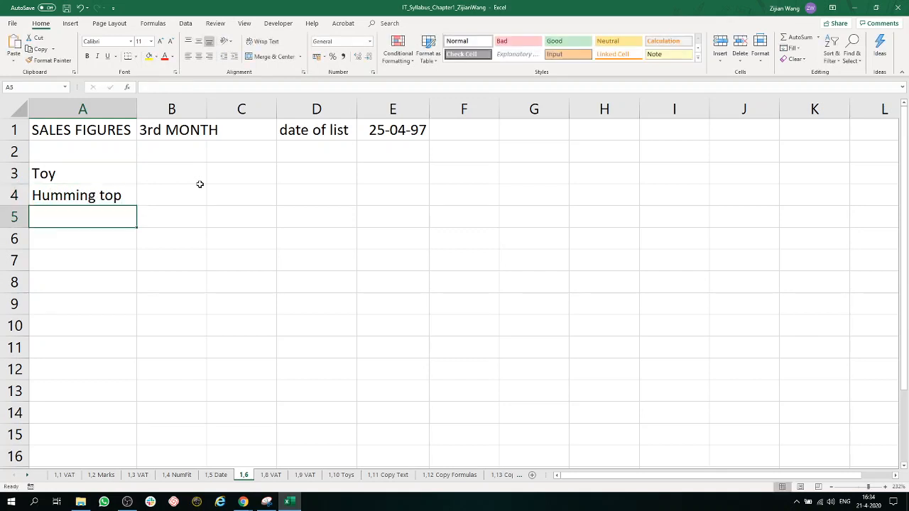
text(Doll)
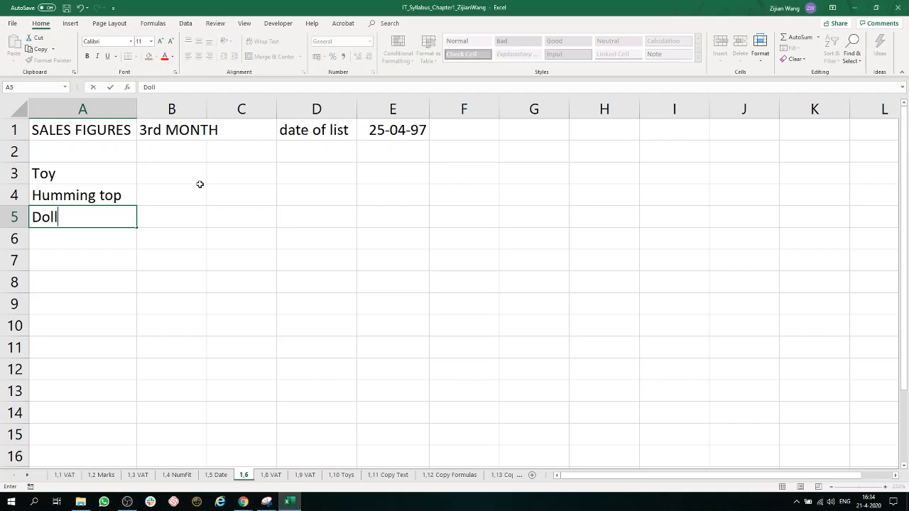
text('s pram)
key(Return)
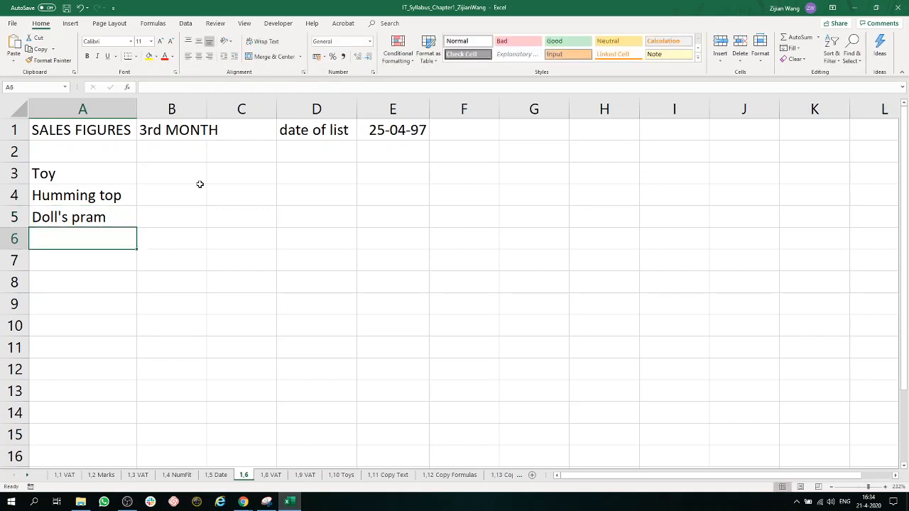
- Continue the toy list with "Doll, big" in A6 and "Doll, medium" in A7
text(Doll)
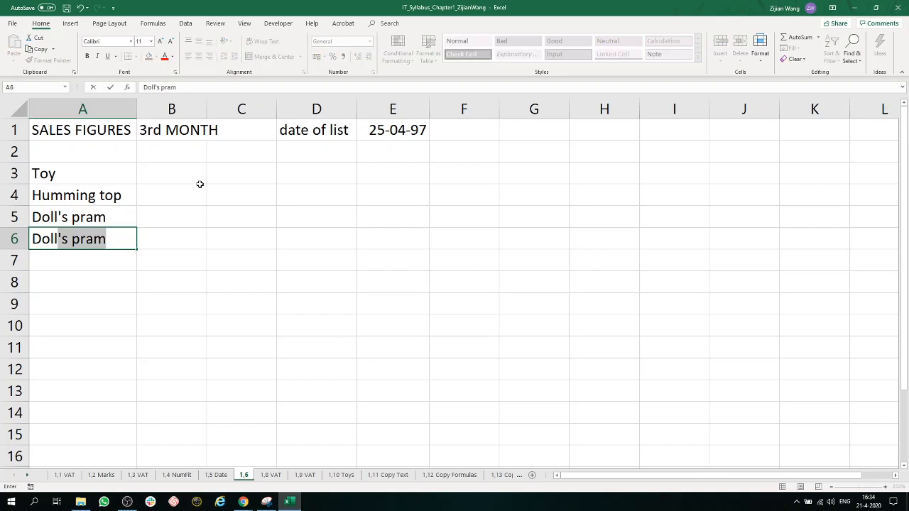
text(, big)
key(Return)
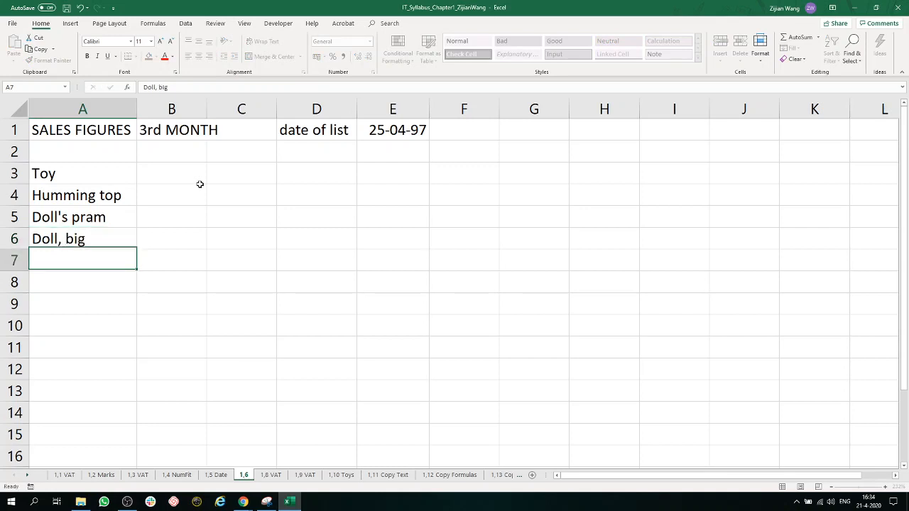
text(Doll, )
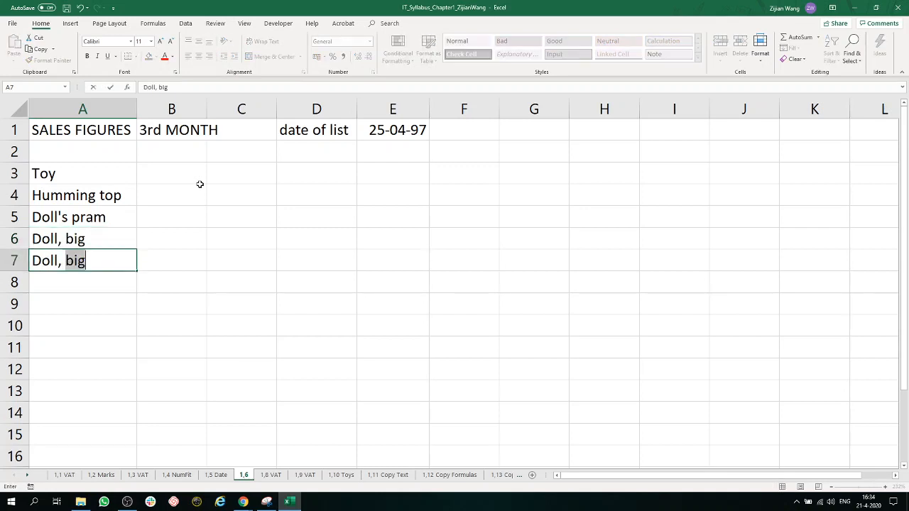
text(me)
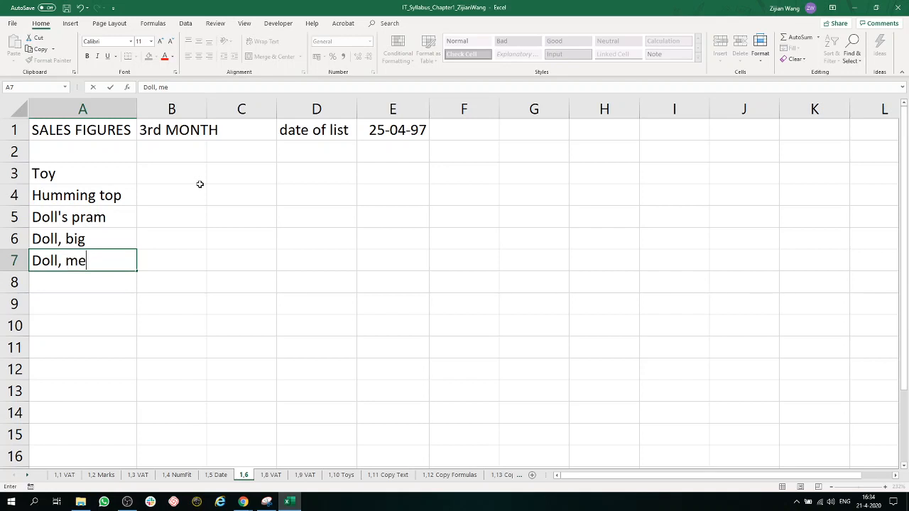
text(dium)
key(Return)
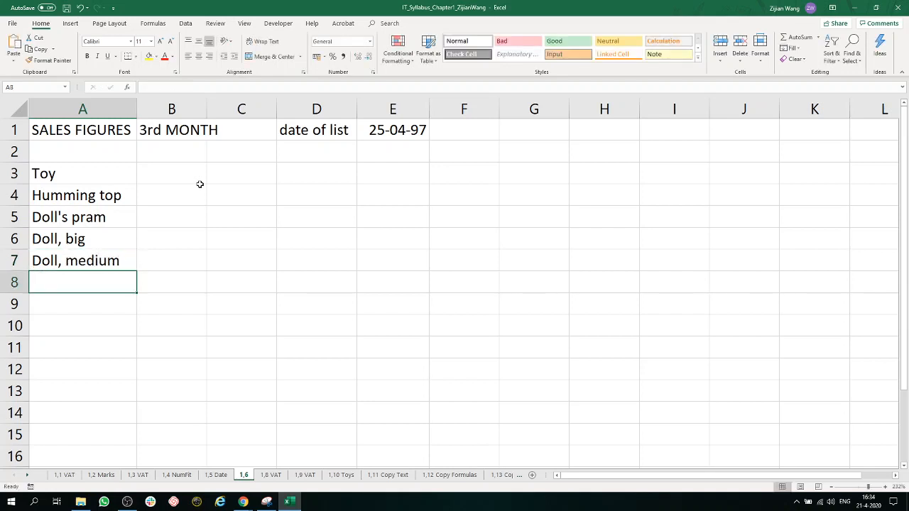
- Add "Puzzle" in A8, "Blocks" in A9 and "Racetrack" in A10 to the toy list
text(Pu)
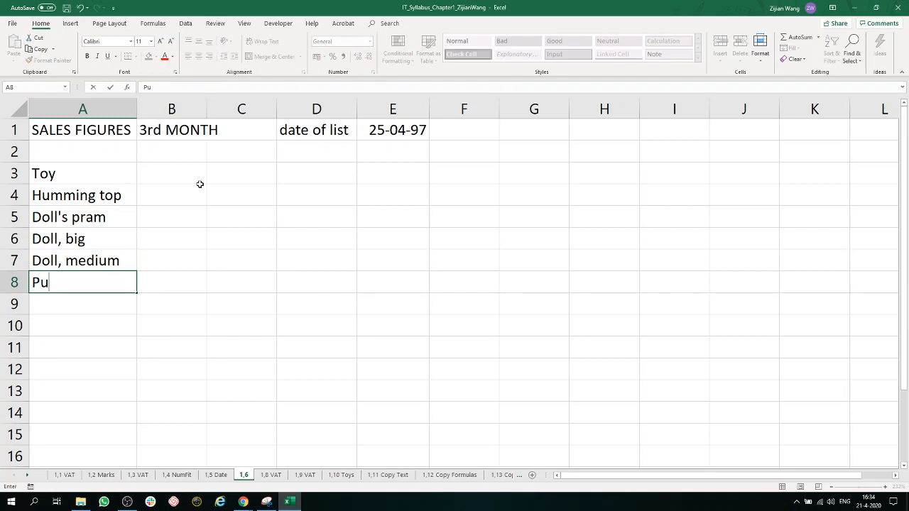
text(zzle)
key(Return)
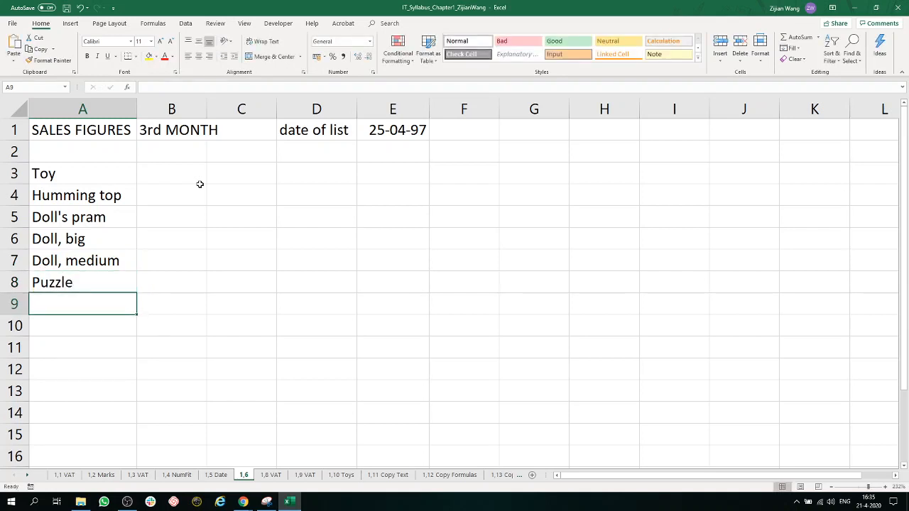
text(Blo)
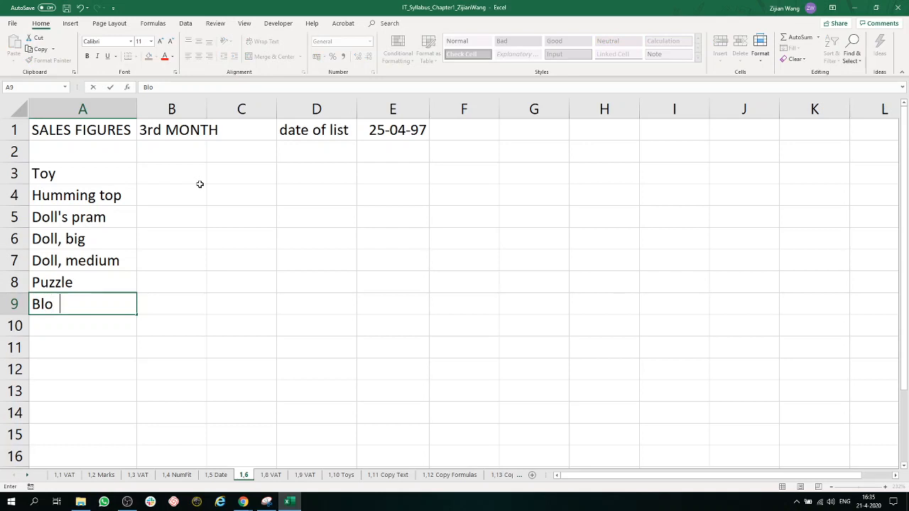
text(cks)
key(Return)
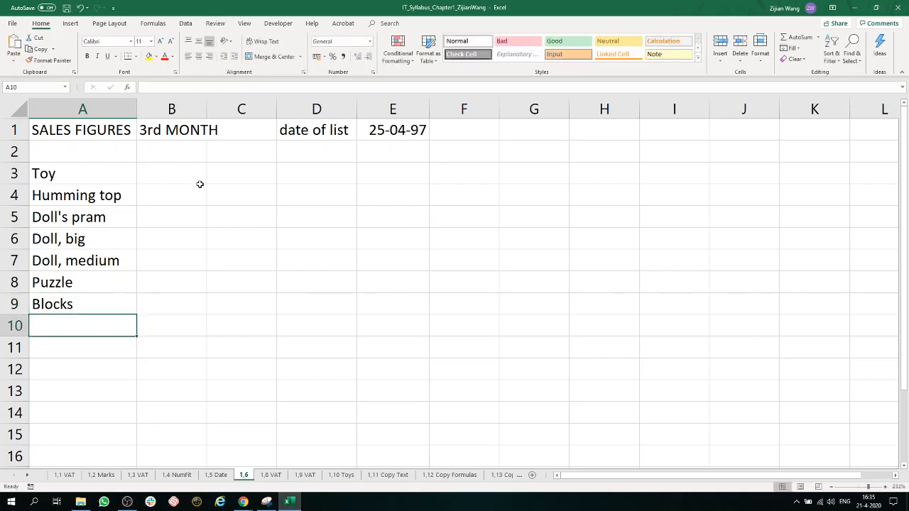
text(R)
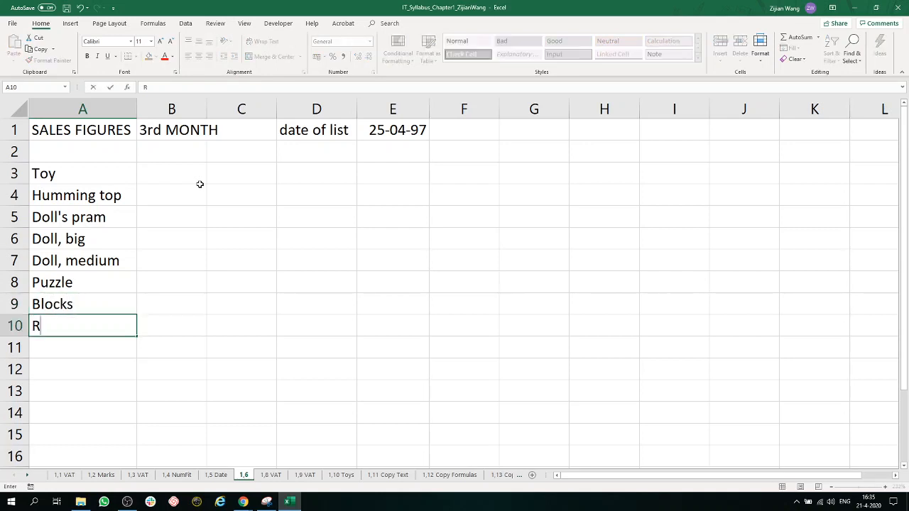
text(acetrack)
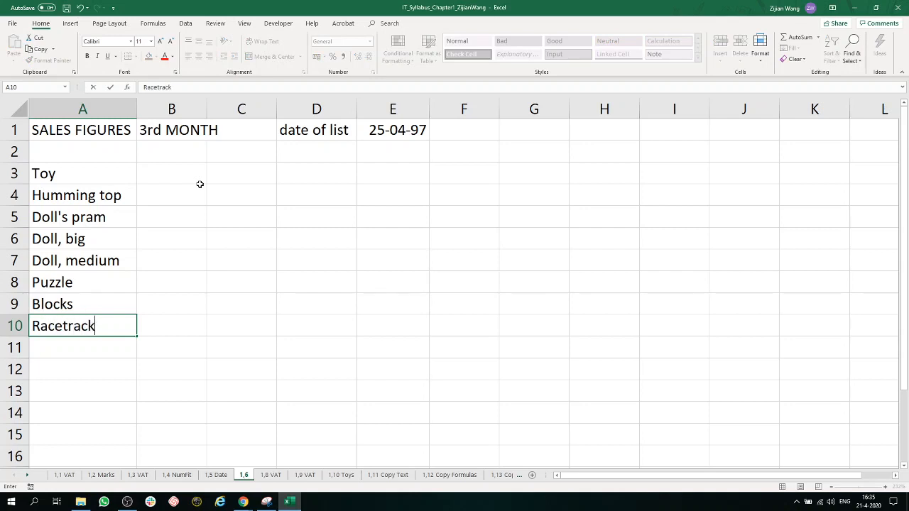
key(Return)
- Enter the row label "Totals" in A11, directly below Racetrack
text(R)
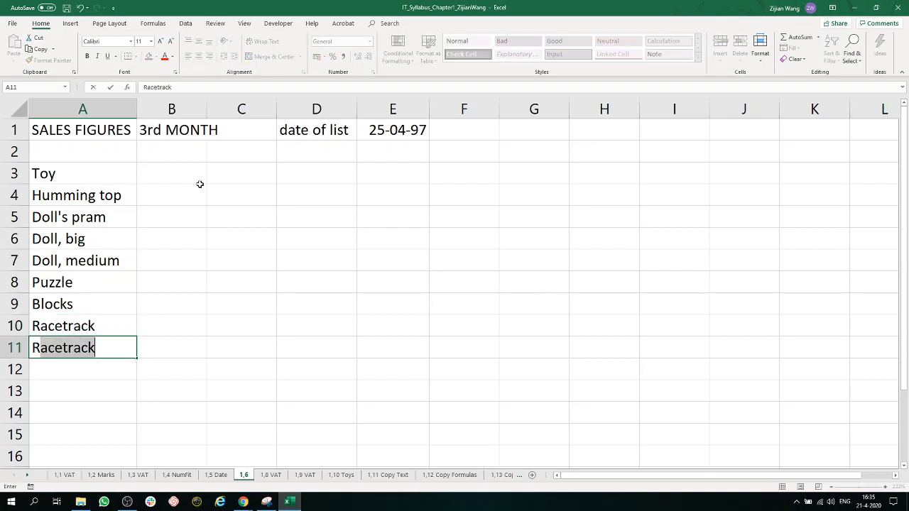
key(BackSpace)
key(BackSpace)
text(Tot)
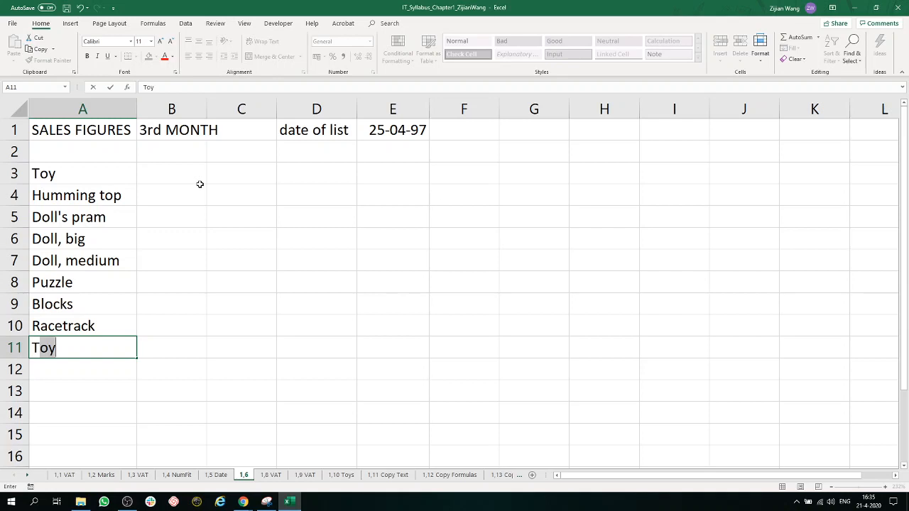
text(als)
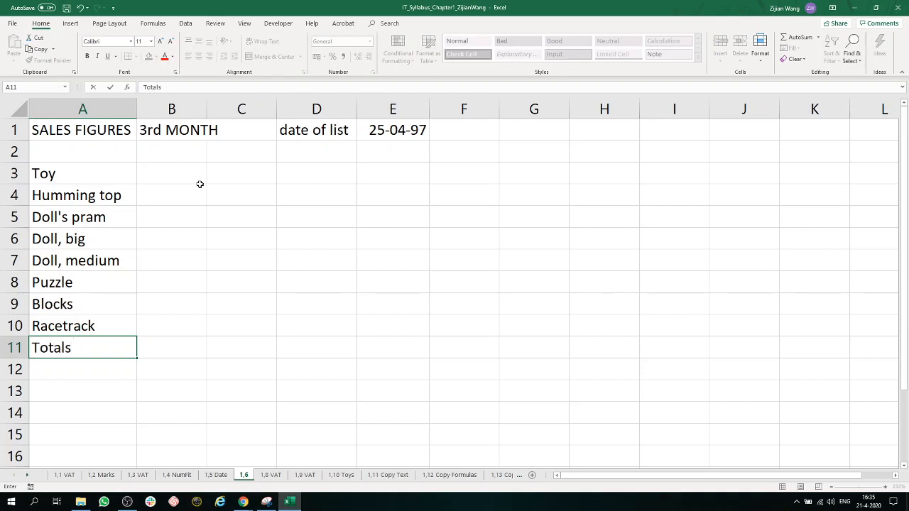
key(Tab)
- Enter the column headings "purchase", "sale" and "profit" in cells B3, C3 and D3 beside Toy
key(Up)
key(Up)
key(Up)
key(Up)
key(Up)
key(Up)
key(Up)
key(Up)
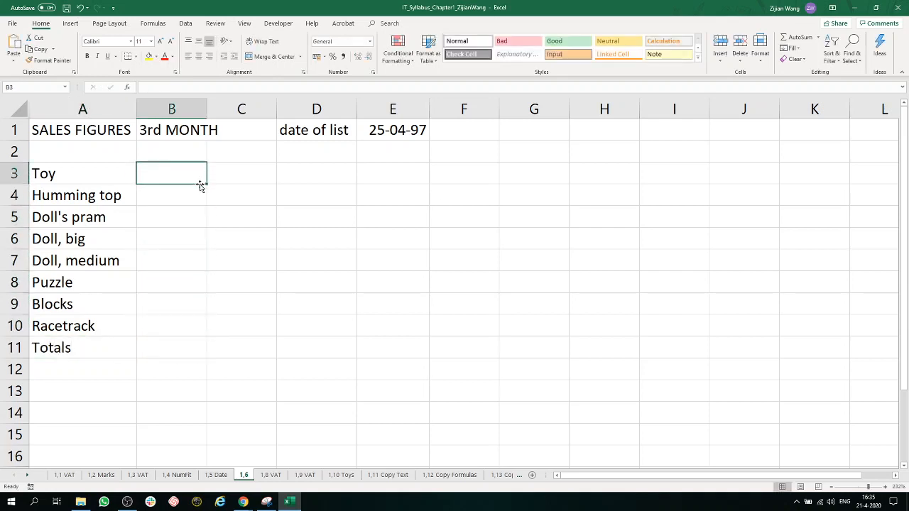
text(pur)
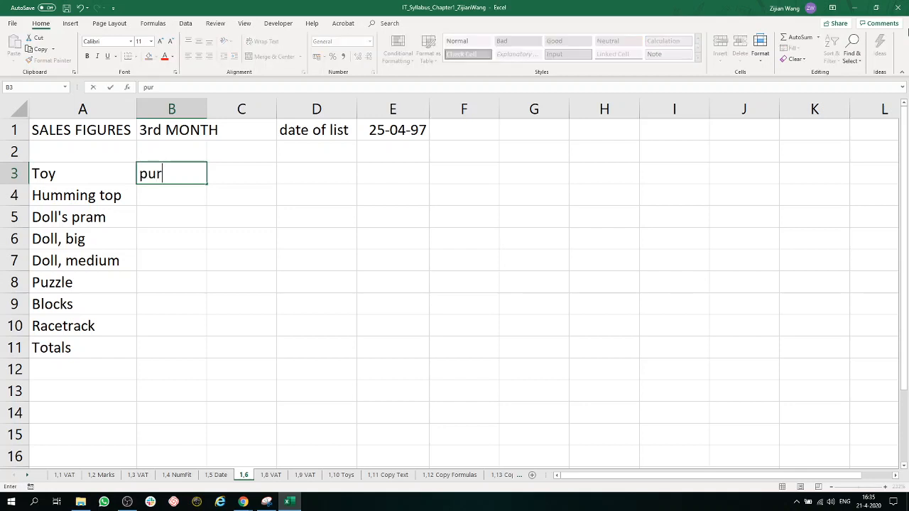
text(chase)
key(Tab)
text(sale)
key(Tab)
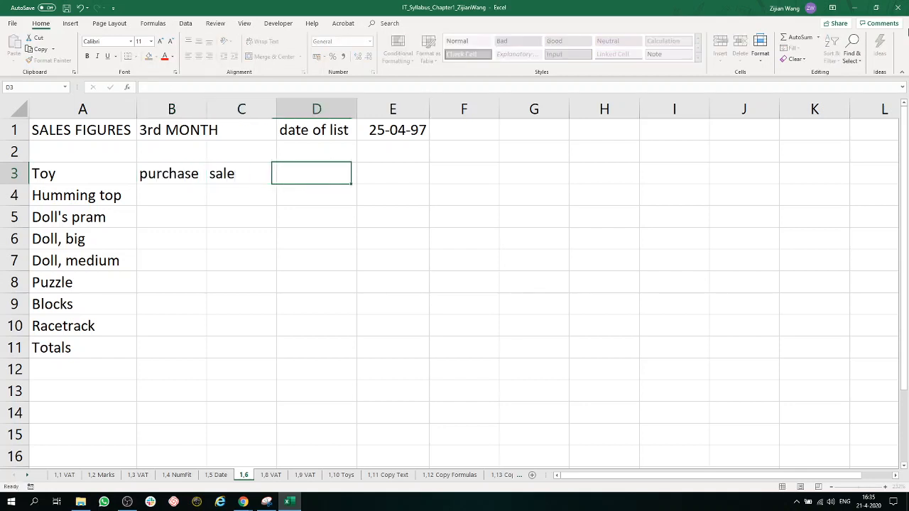
text(profit)
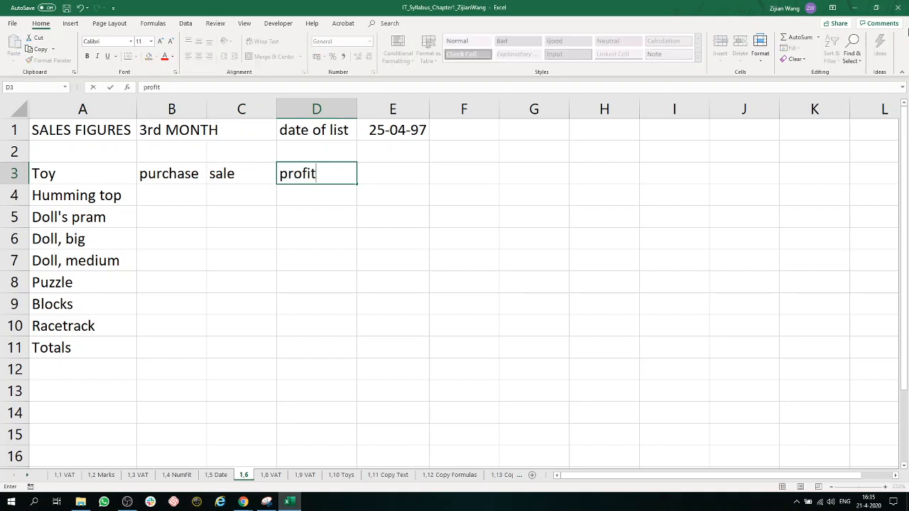
key(Return)
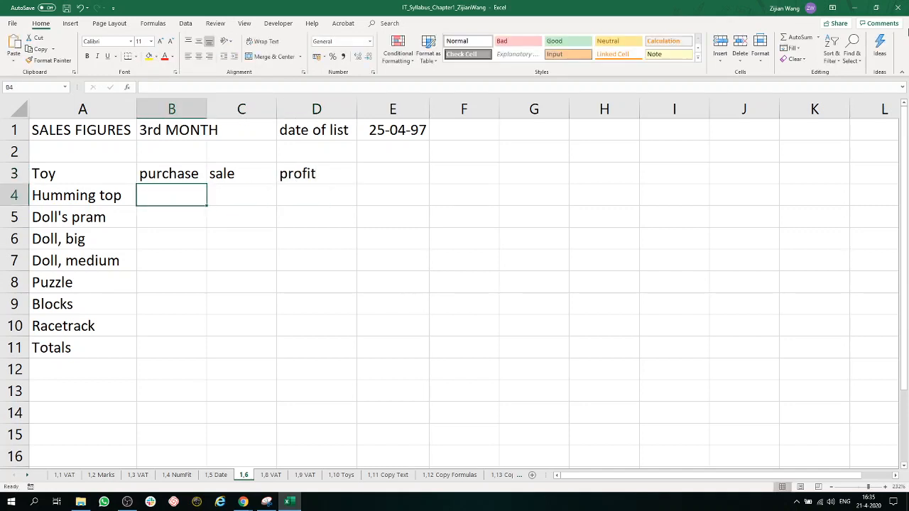
- Enter the purchase amounts 375, 894, 264 and 548 in B4 to B7, for Humming top through Doll, medium
text(375)
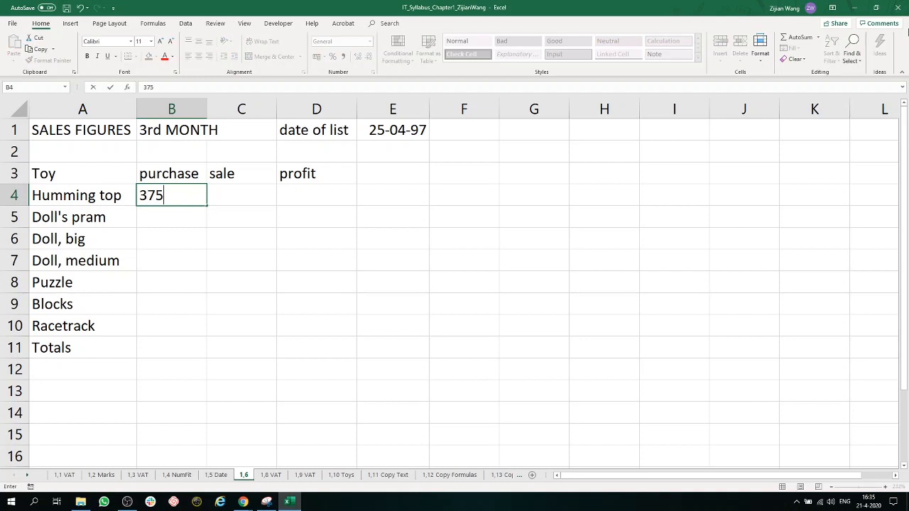
key(Return)
text(894)
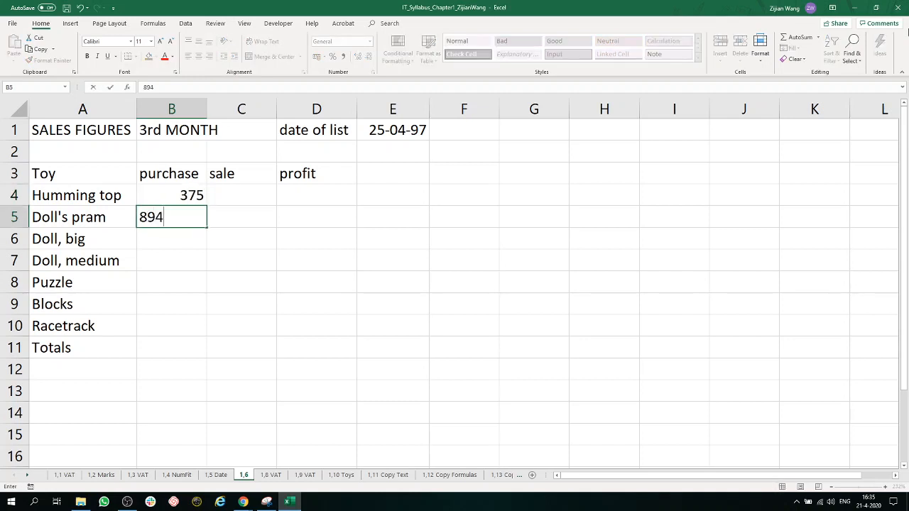
key(Return)
text(264)
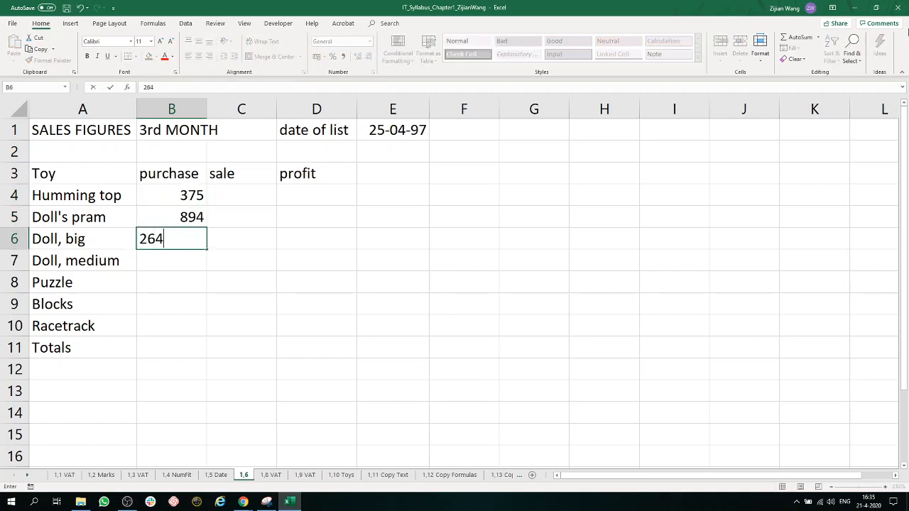
key(Return)
text(548)
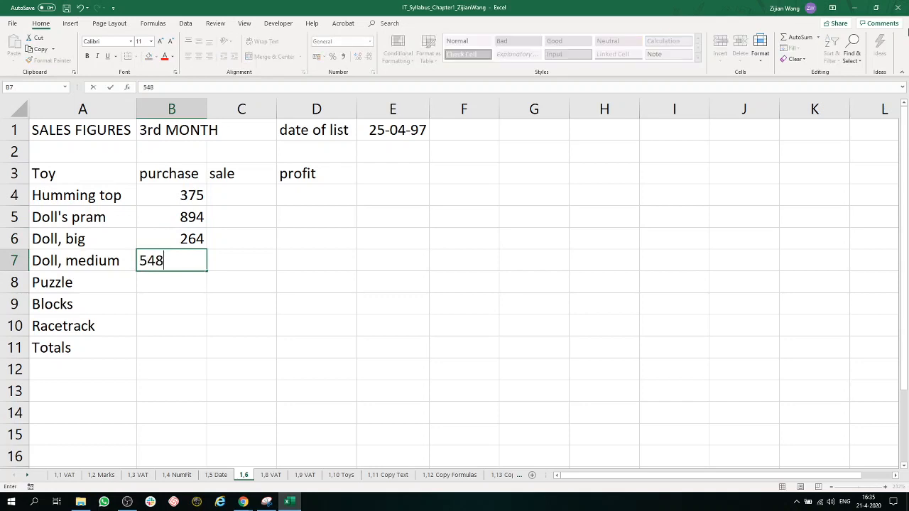
key(Return)
- Enter the purchase amounts 157 for Puzzle, 982 for Blocks and 651 for Racetrack in B8 to B10
text(157)
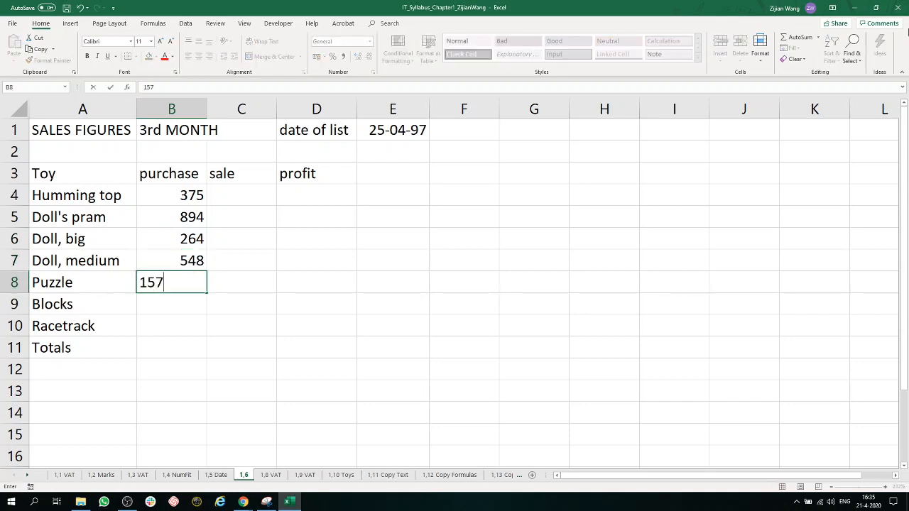
key(Return)
text(982)
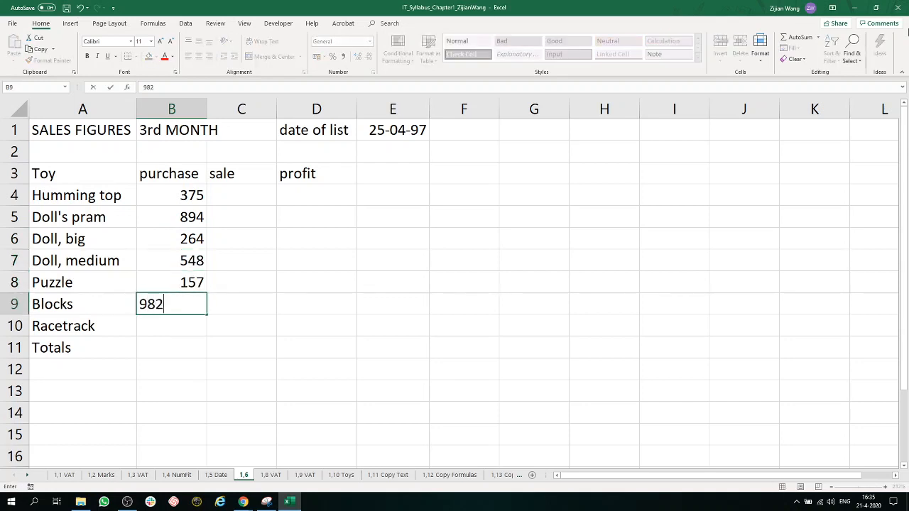
key(Return)
text(651)
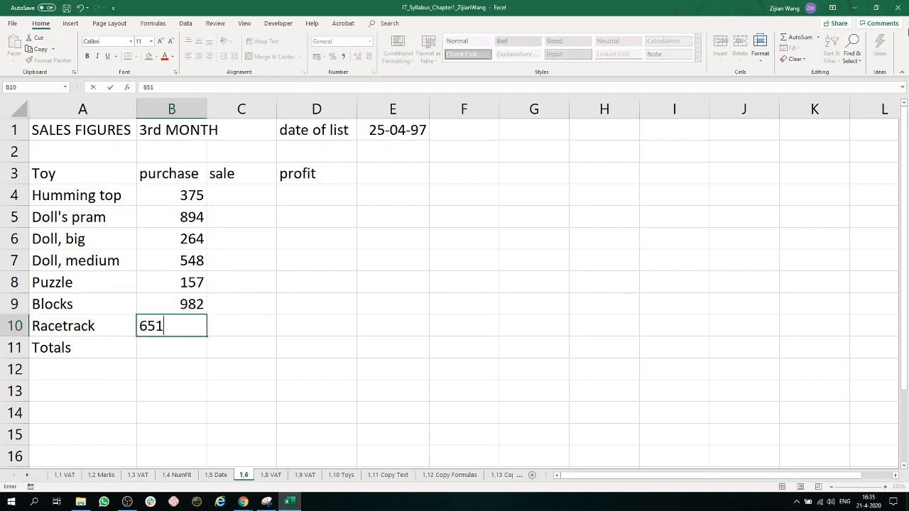
key(Tab)
- Enter the sale amounts 500 for Humming top, 1258 for Doll's pram and 158 for Doll, big in C4 to C6
key(Up)
key(Up)
key(Up)
key(Up)
key(Up)
key(Up)
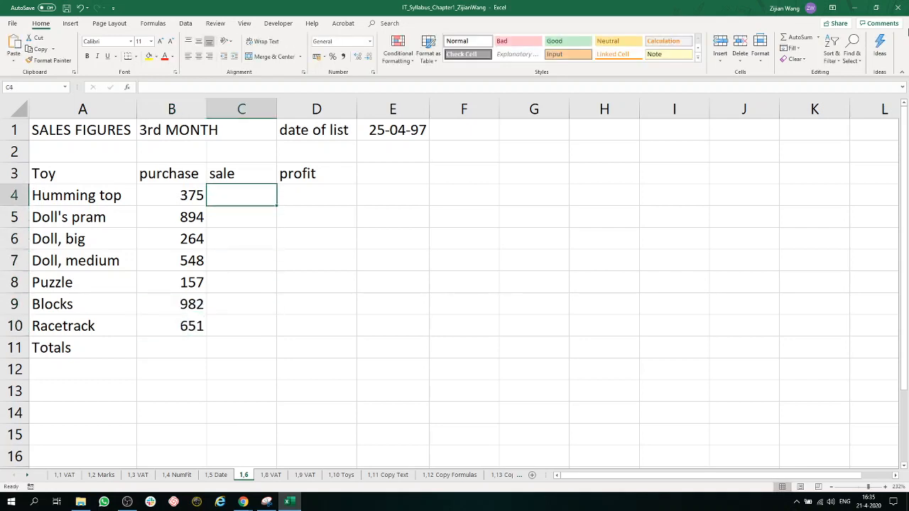
text(500)
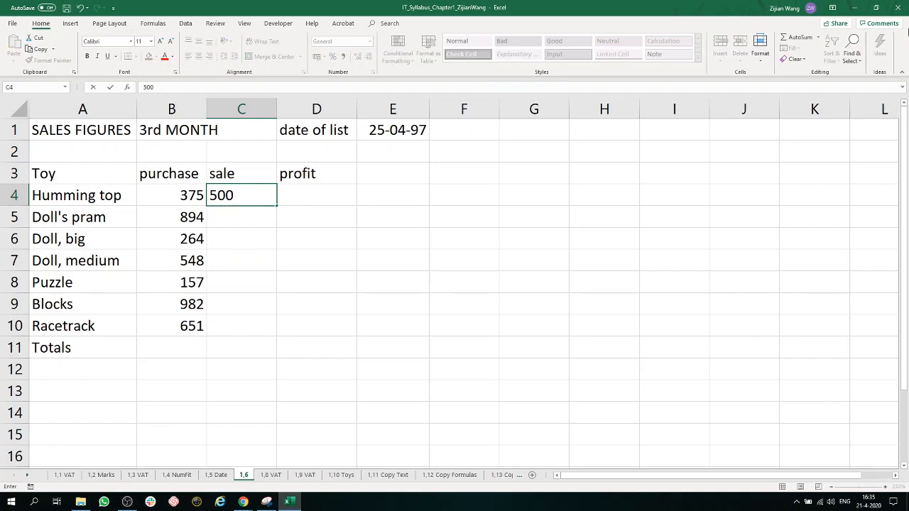
key(Return)
text(12)
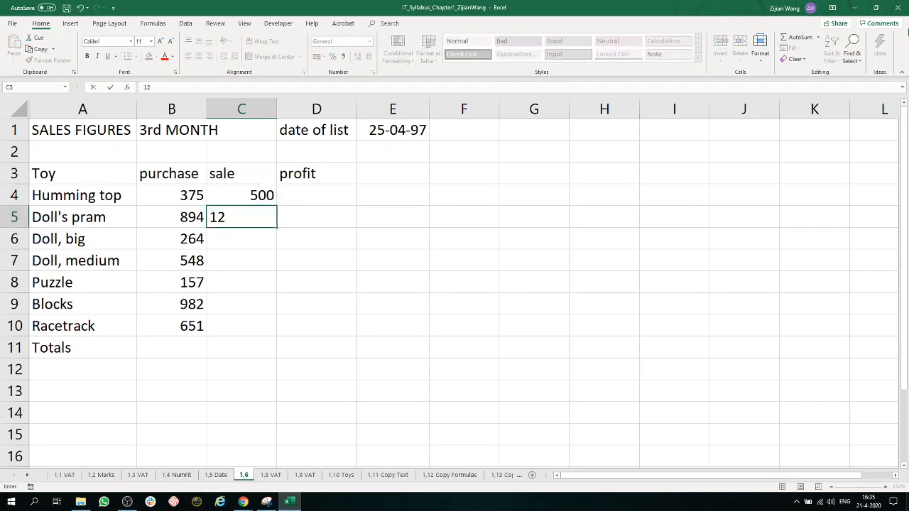
text(58)
key(Return)
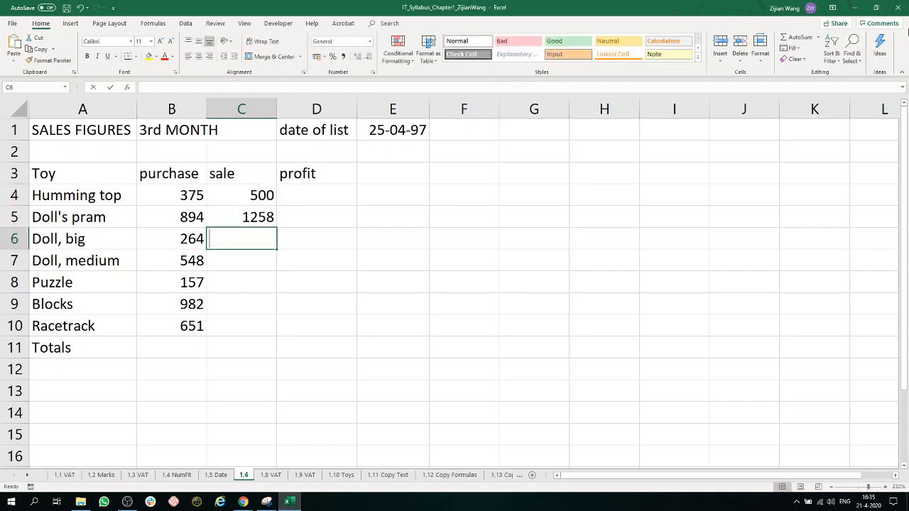
text(158)
key(Return)
- Enter the sale amounts 648 for Doll, medium, 289 for Puzzle, 1836 for Blocks and 869 for Racetrack in C7 to C10
text(648)
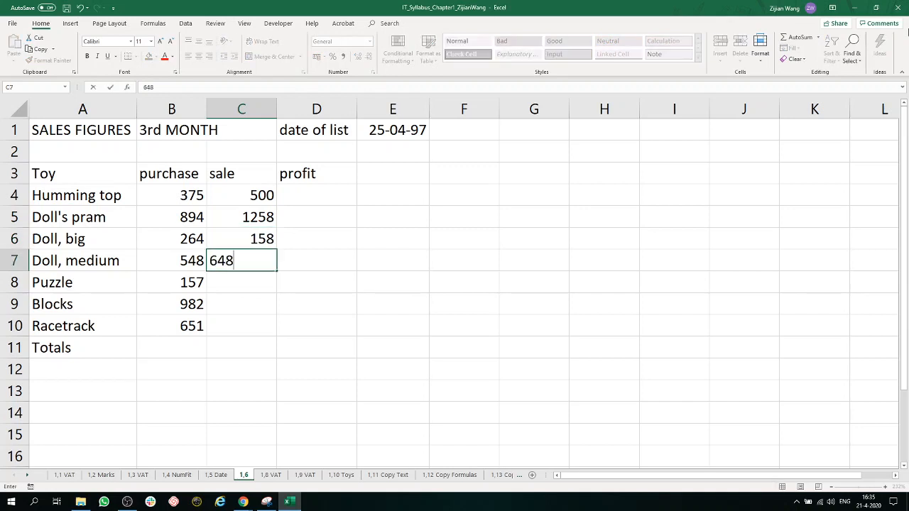
key(Return)
text(289)
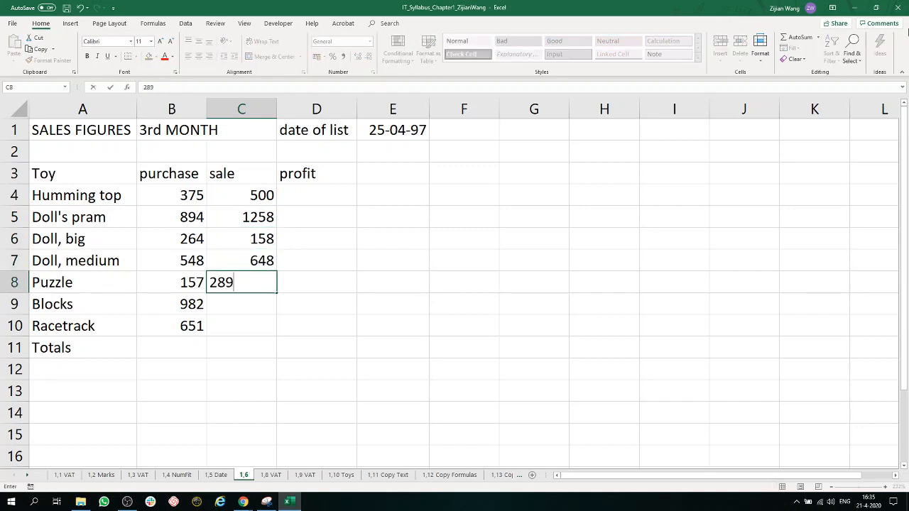
key(Return)
text(1836)
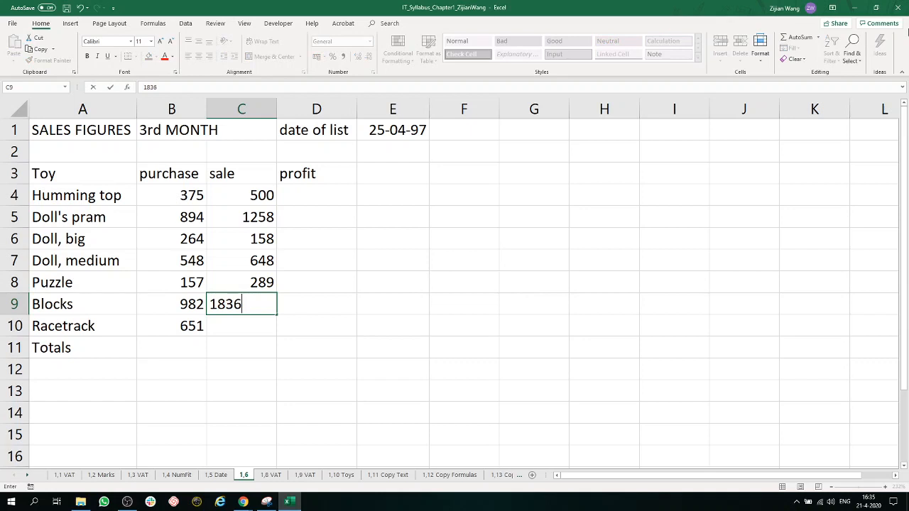
key(Return)
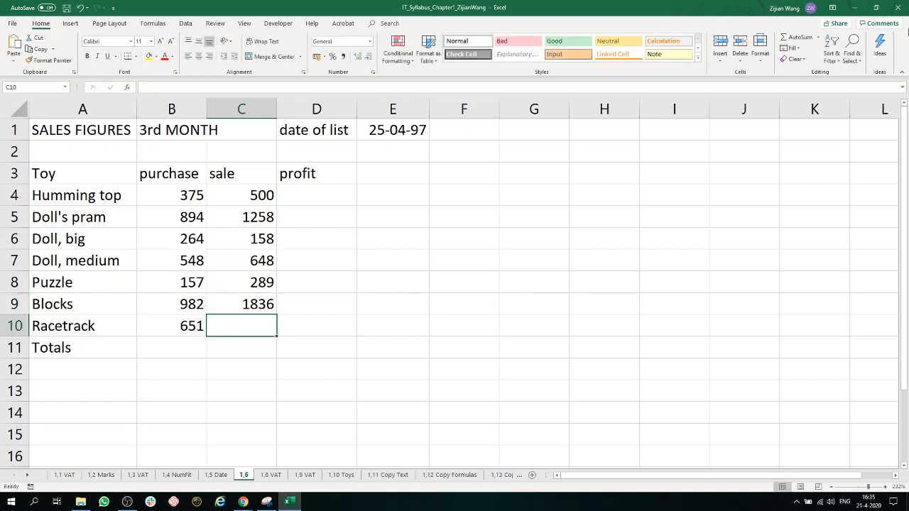
text(869)
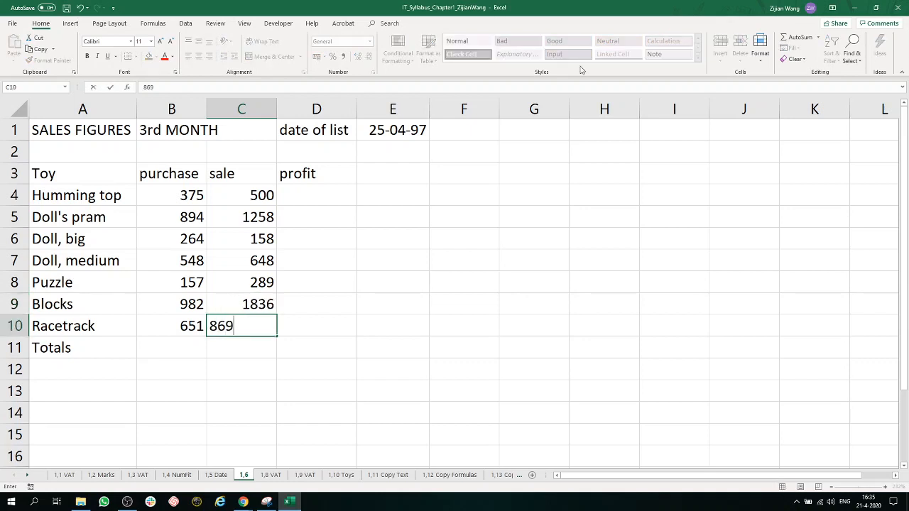
click(398, 315)
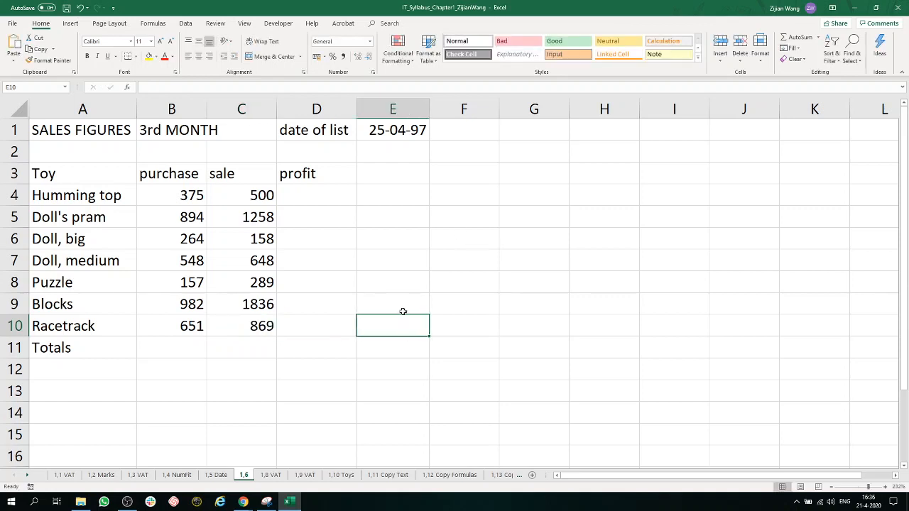
- Enter a lone "+" sign in cell E10, beside the Racetrack row, without any cell reference
text(+)
click(341, 346)
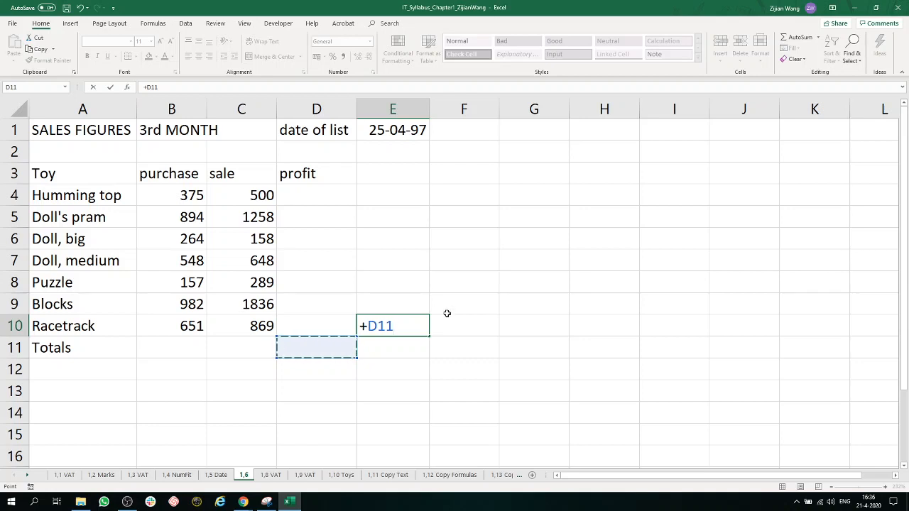
key(BackSpace)
key(BackSpace)
key(BackSpace)
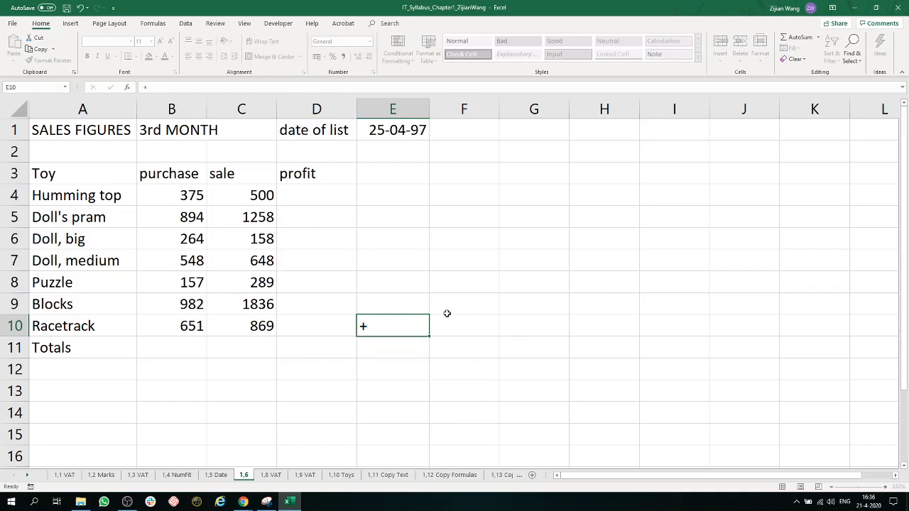
key(Return)
- Apply a thick solid outline border around the toy table, cells A3 to D11
drag(312, 341, 72, 169)
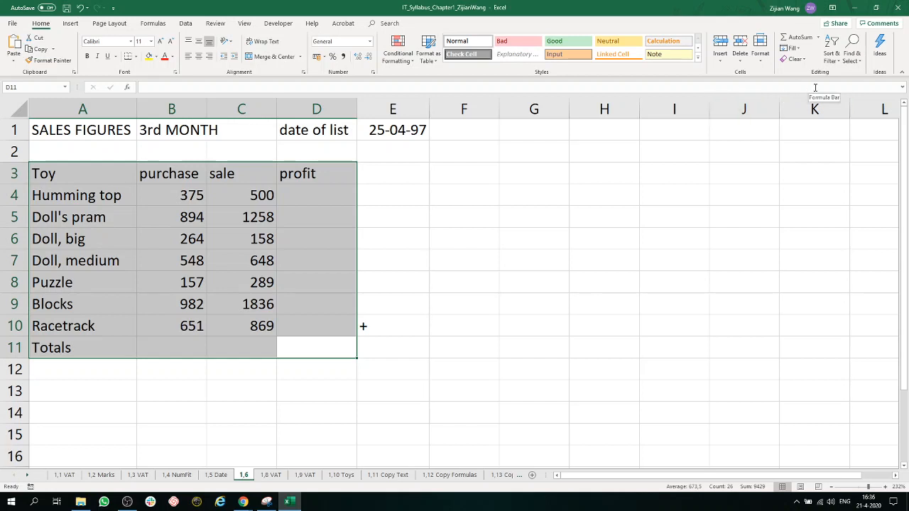
click(759, 47)
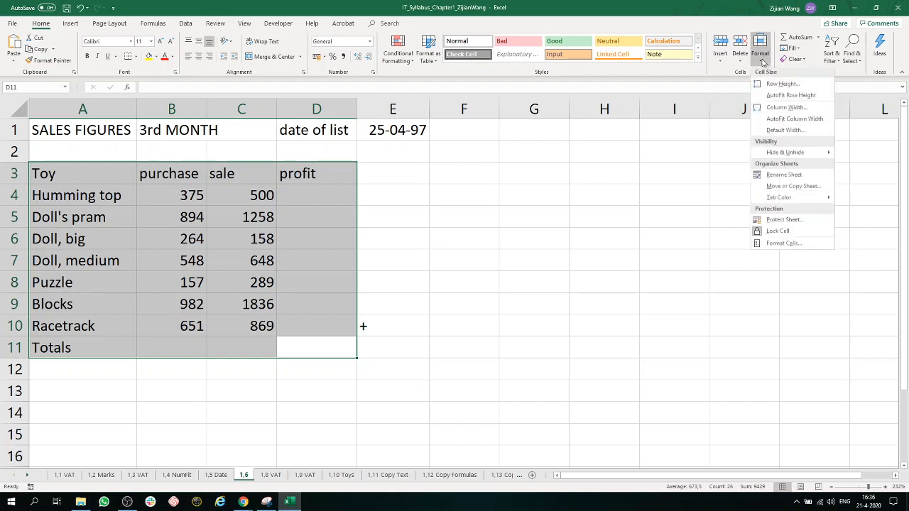
click(784, 244)
drag(494, 139, 687, 150)
click(632, 162)
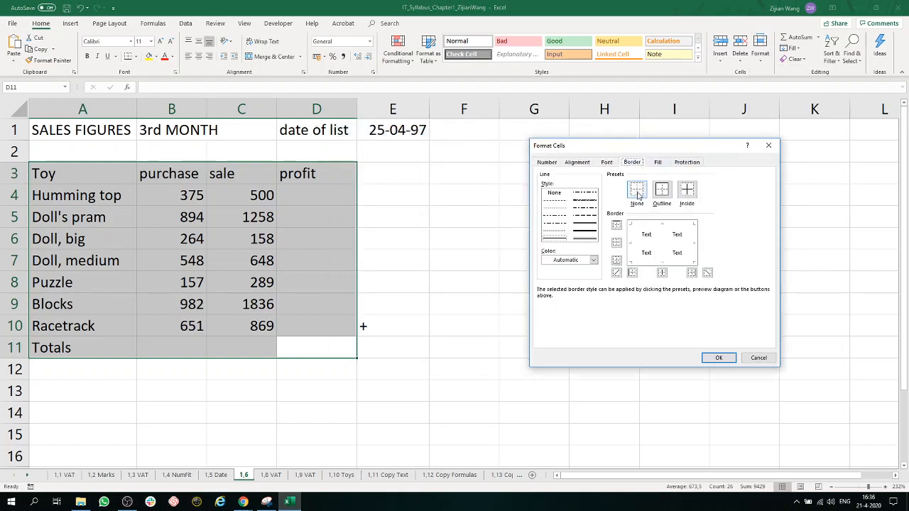
click(593, 234)
click(661, 188)
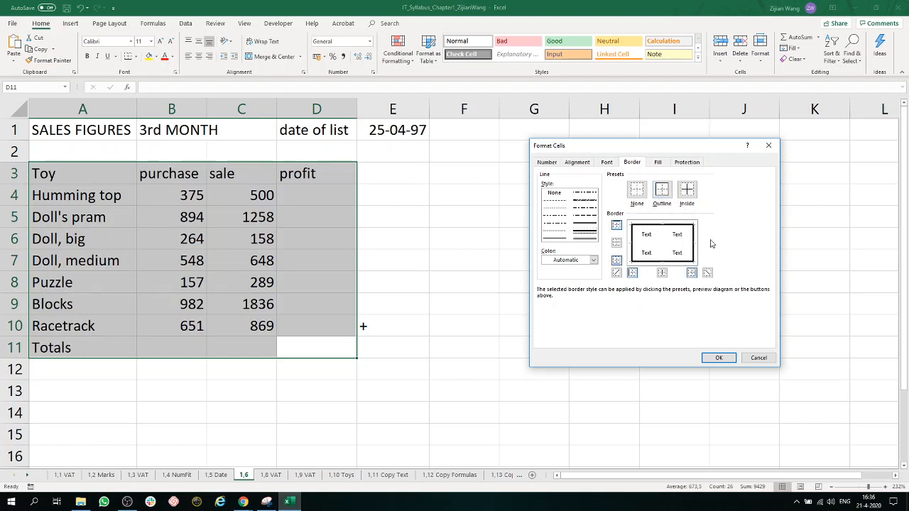
click(719, 358)
click(478, 284)
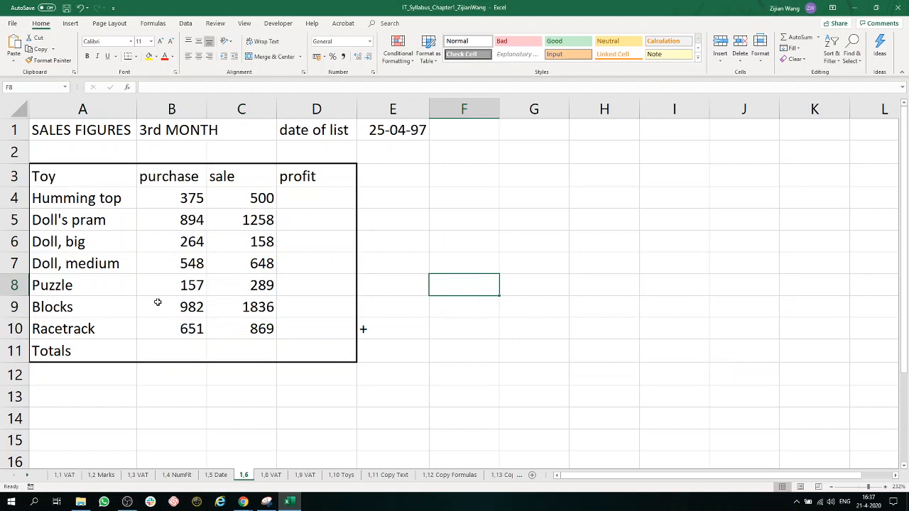
- Add a thick top border to the Totals row, cells A11 to D11, to separate it from the toy rows
drag(317, 353, 65, 351)
click(227, 391)
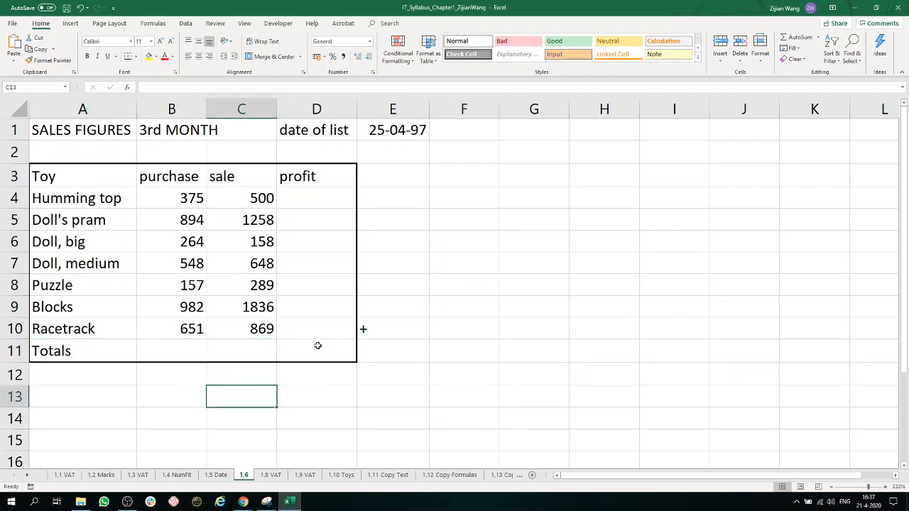
drag(333, 349, 25, 348)
click(97, 392)
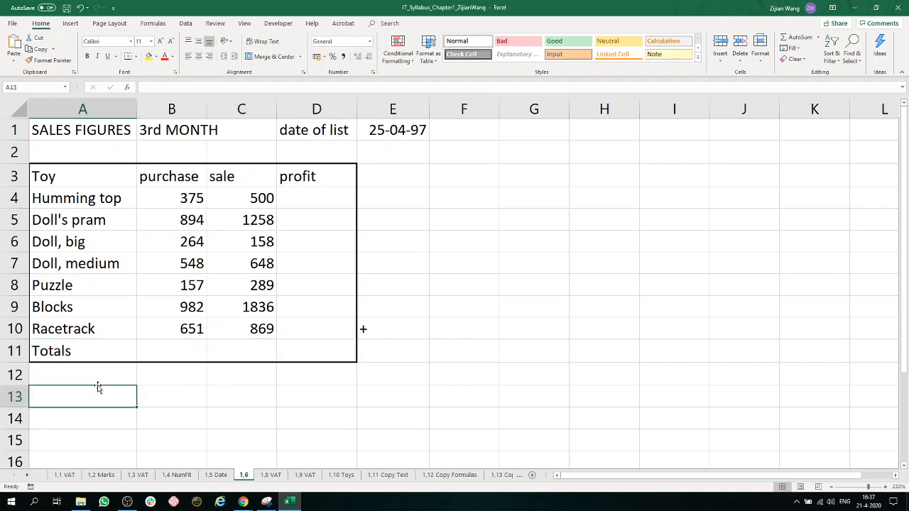
drag(305, 354, 95, 350)
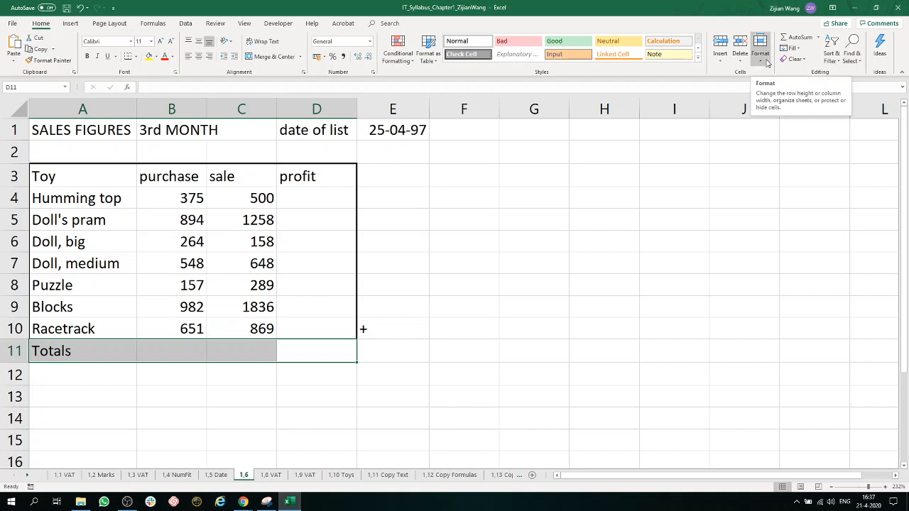
right_click(190, 352)
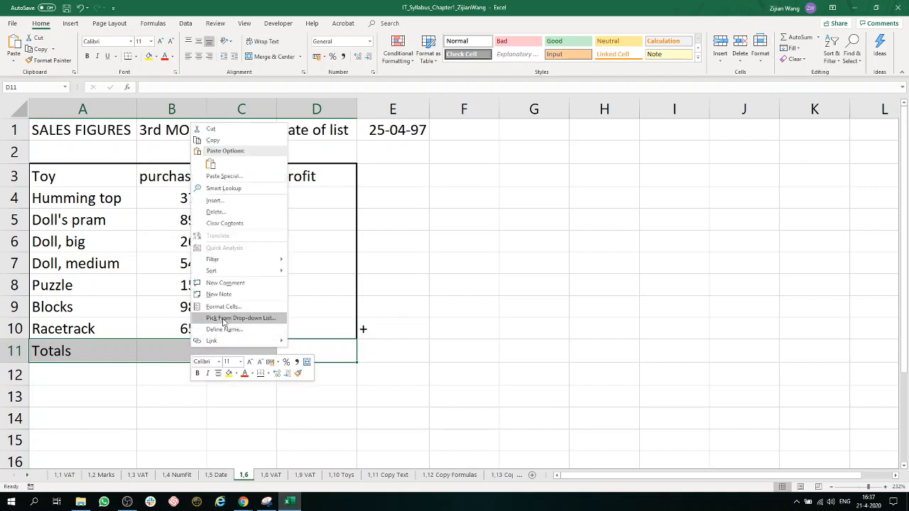
click(229, 312)
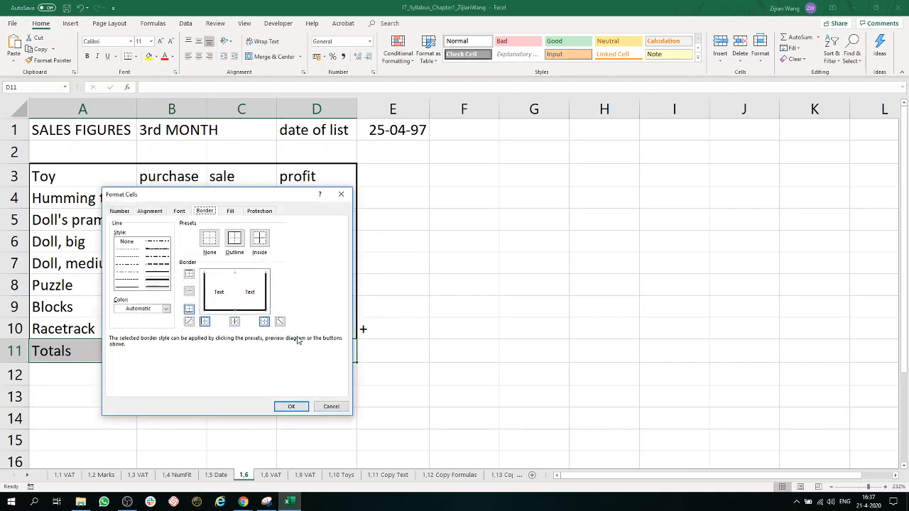
drag(260, 191, 610, 191)
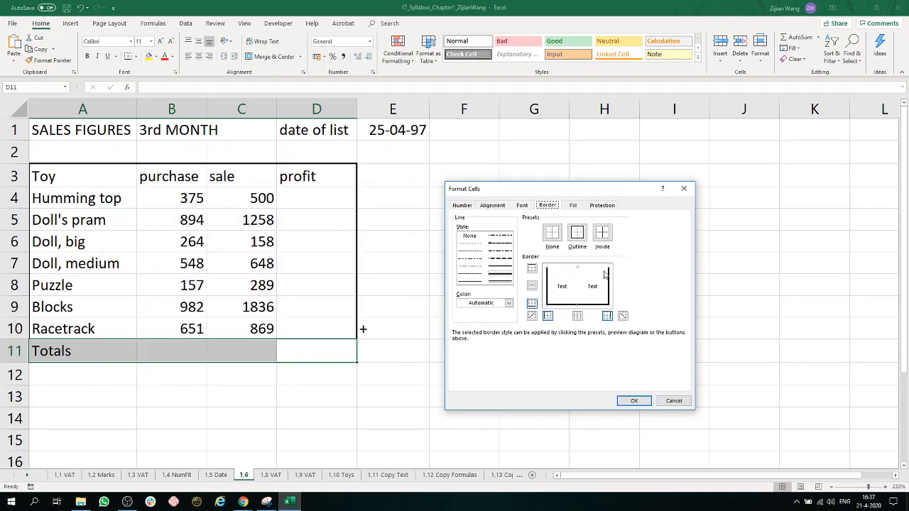
click(532, 270)
click(635, 401)
click(509, 393)
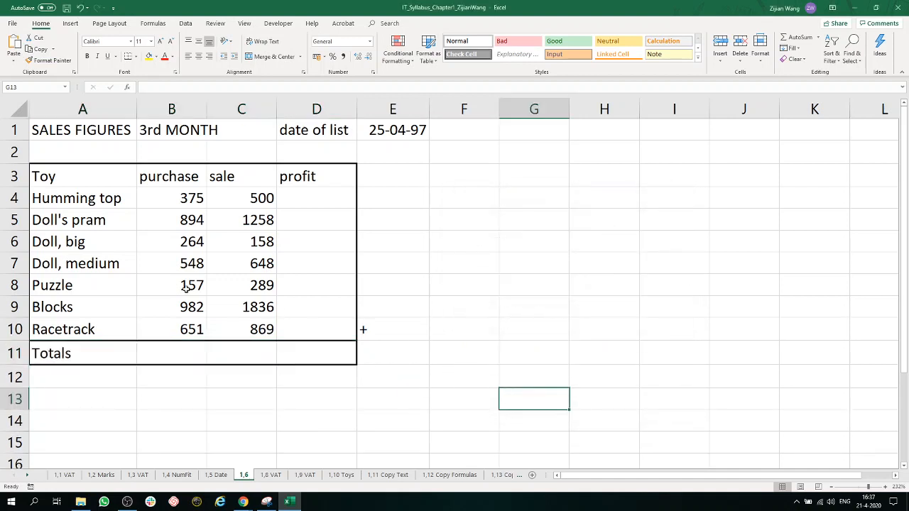
- Add a thick right border to the Toy column, cells A3 to A11, to separate the names from the amounts
drag(119, 173, 108, 364)
click(144, 305)
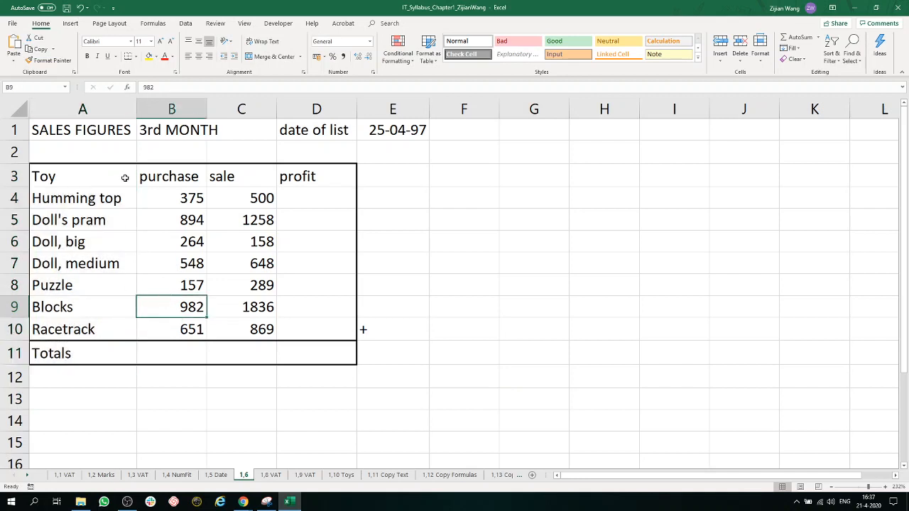
drag(122, 177, 125, 346)
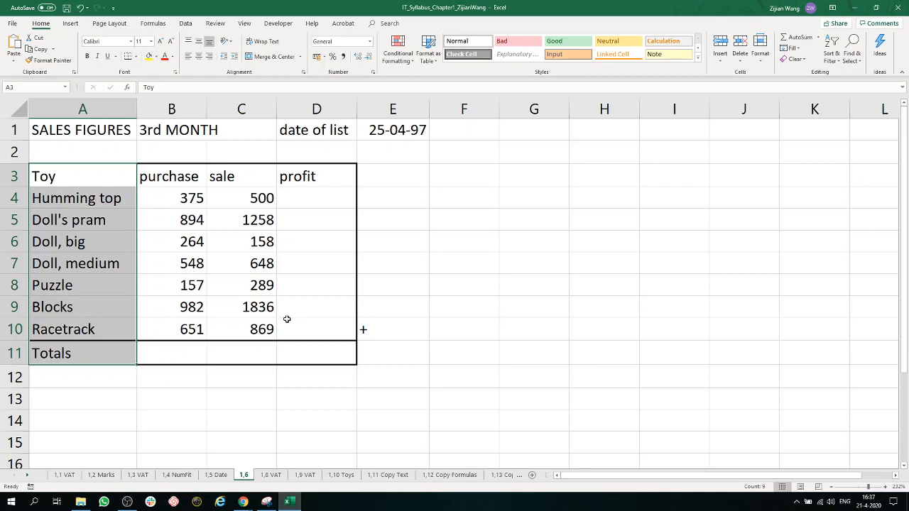
right_click(112, 294)
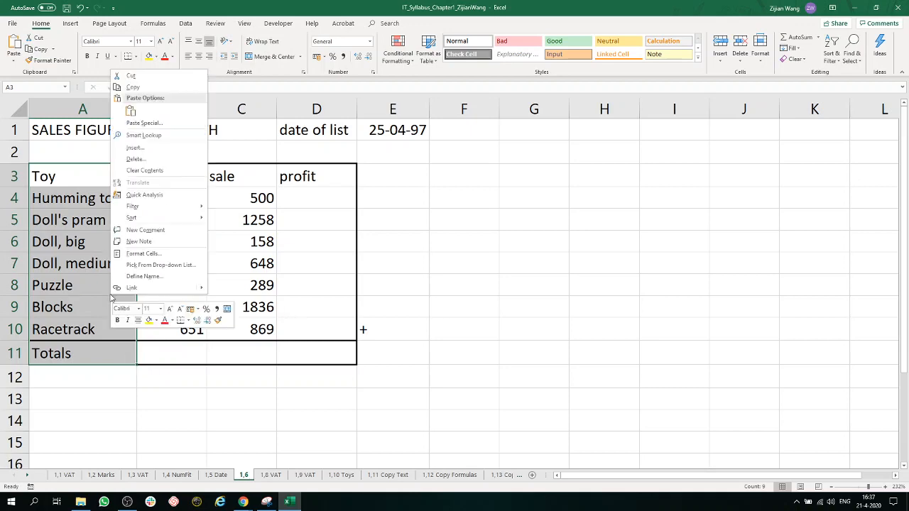
click(157, 254)
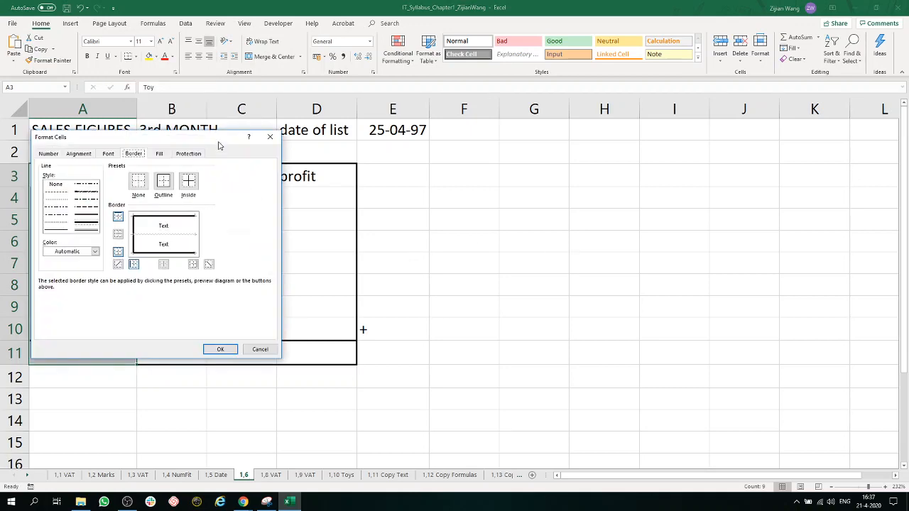
drag(219, 144, 631, 148)
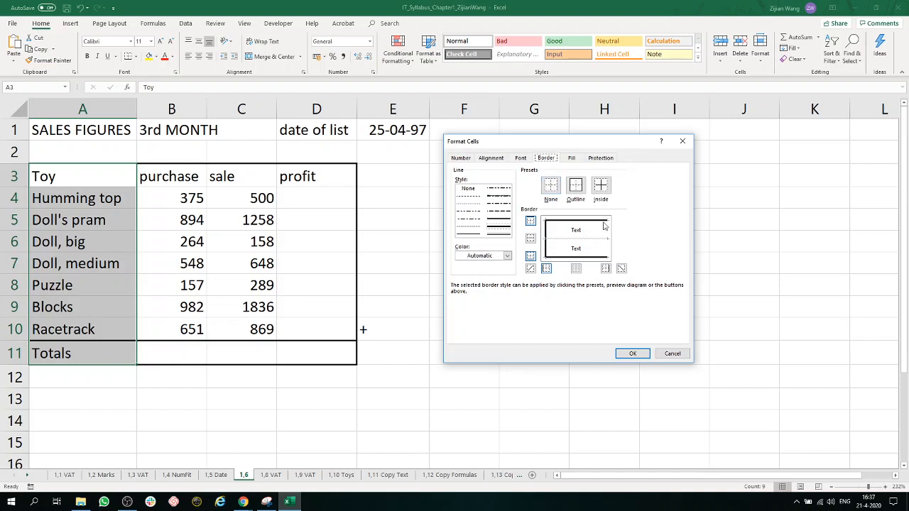
click(606, 270)
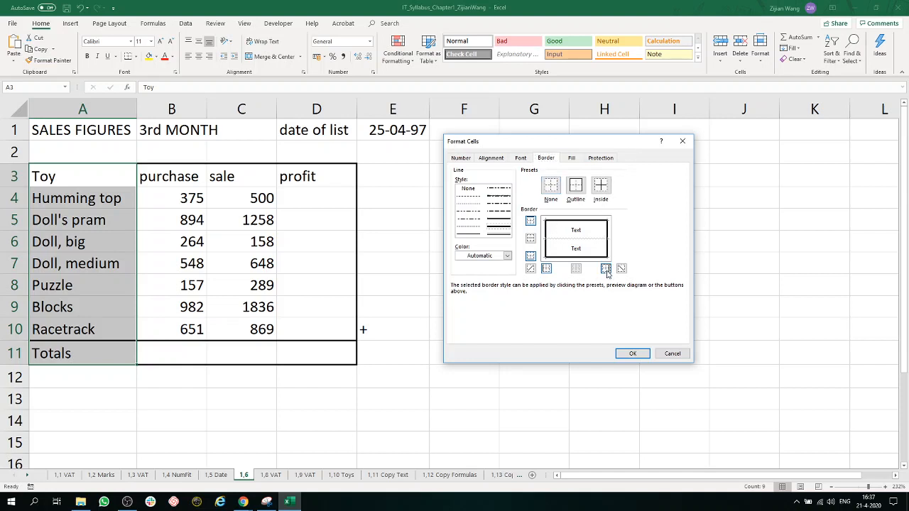
click(631, 355)
click(550, 256)
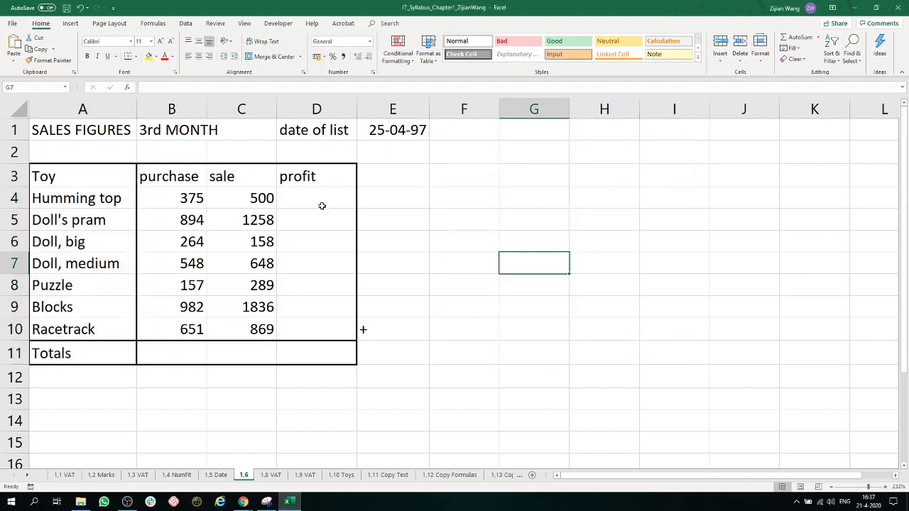
- Add a thick bottom border under the heading row, cells A3 to D3
drag(325, 177, 68, 180)
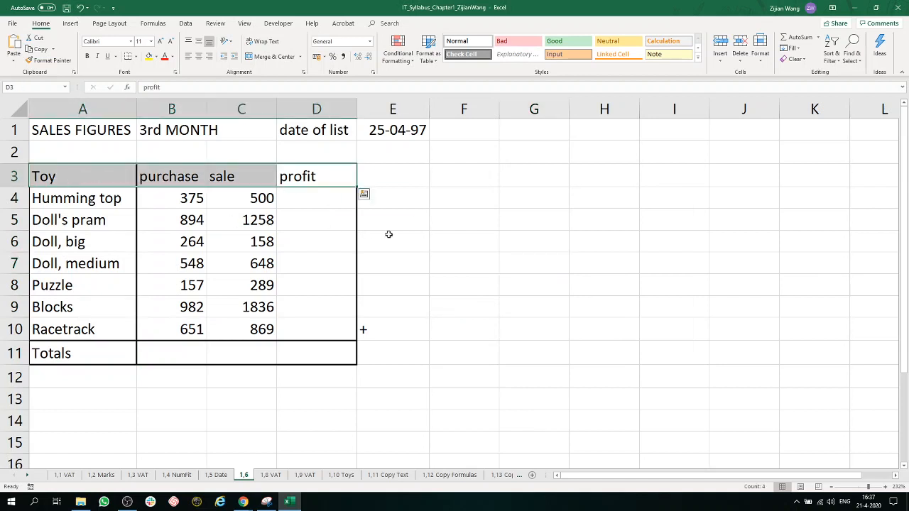
right_click(279, 178)
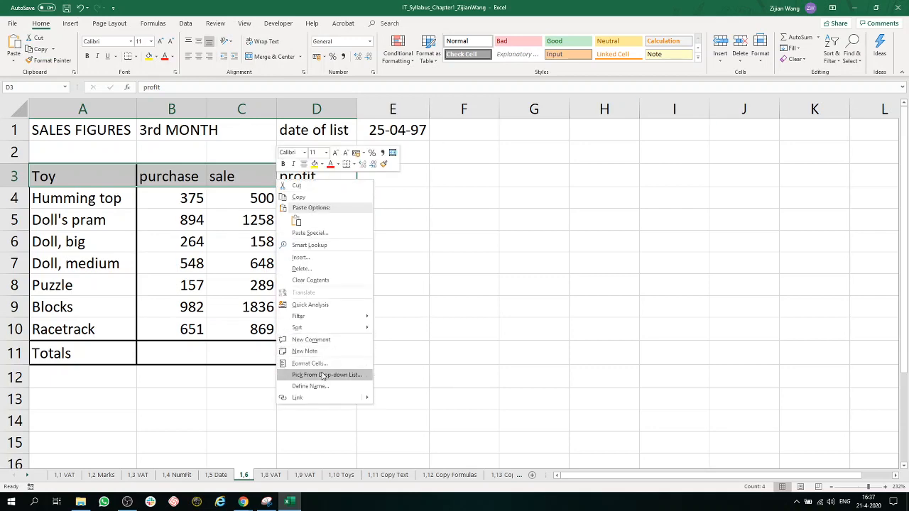
click(320, 363)
drag(317, 256, 574, 201)
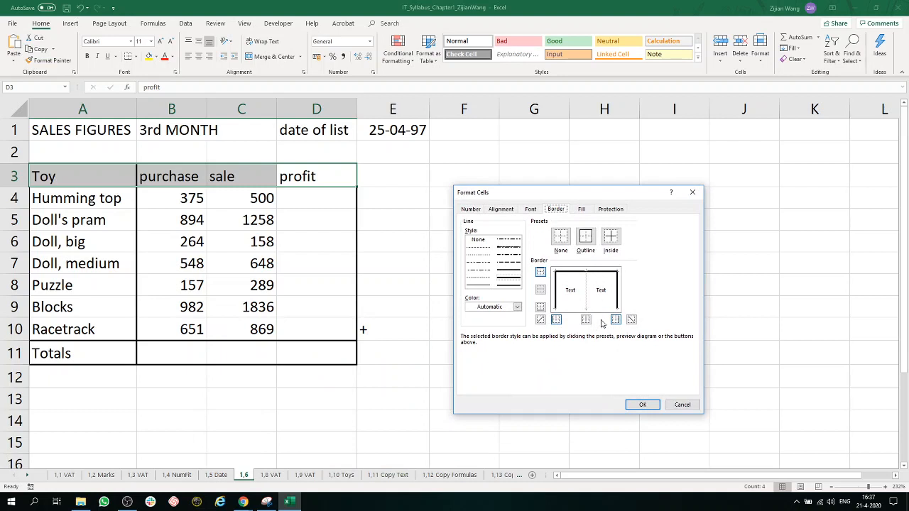
click(541, 308)
click(642, 405)
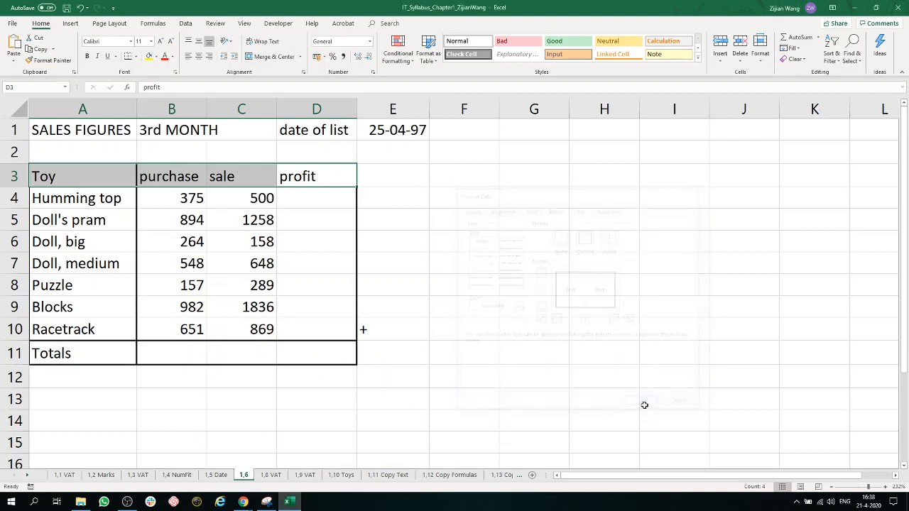
click(602, 239)
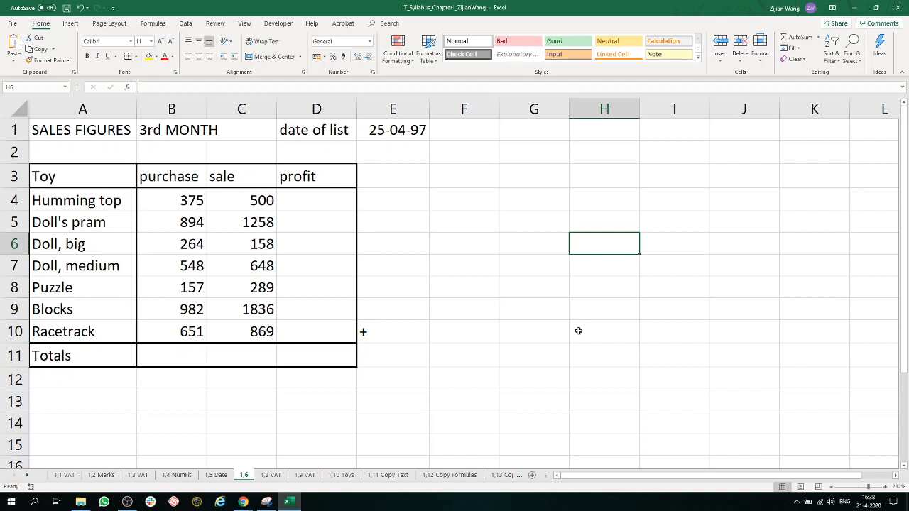
drag(424, 383, 32, 128)
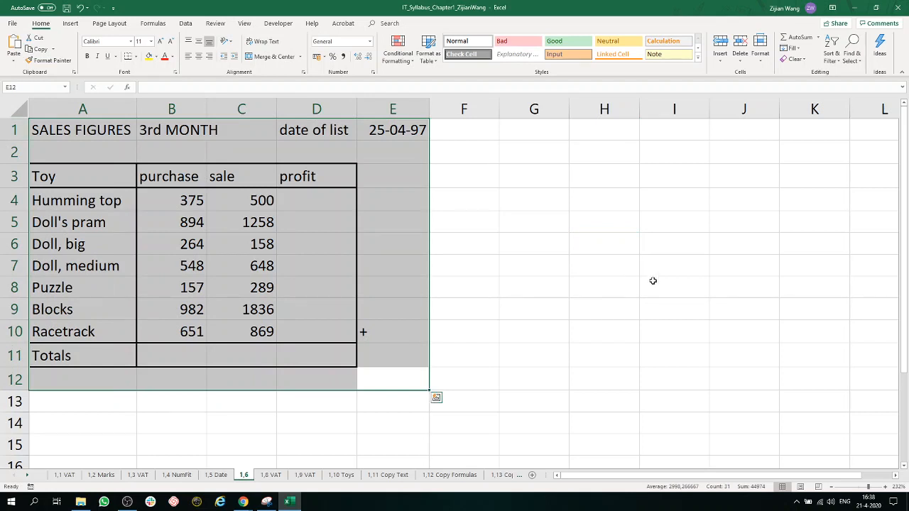
click(783, 289)
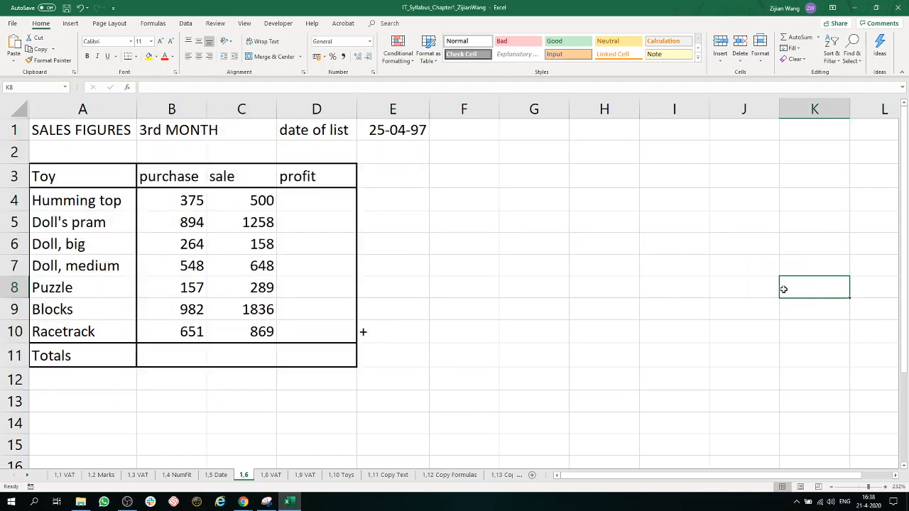